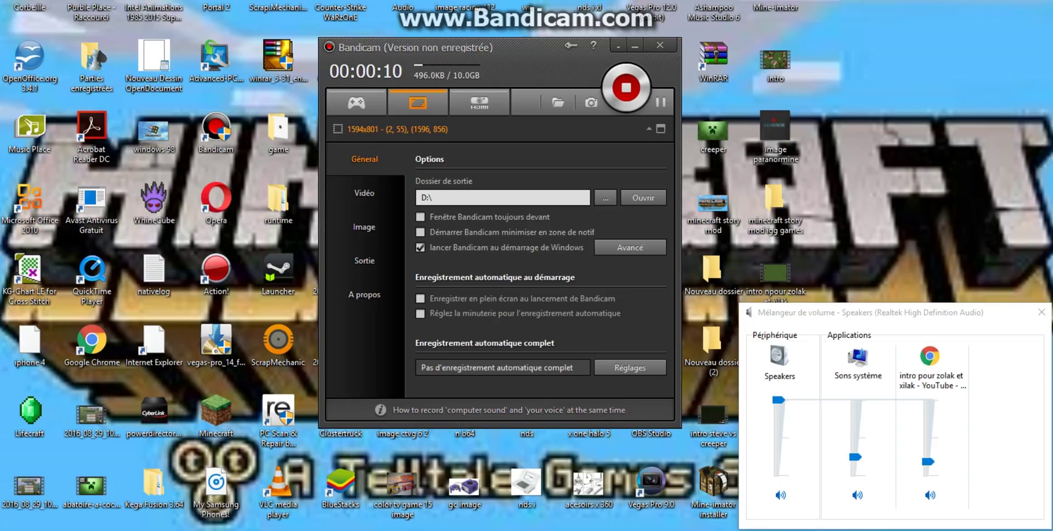
Switch to the YouTube page in Chrome and circle in red the comment requesting a Mine-imator tutorial, then clear the drawing.
mouse_move(469, 529)
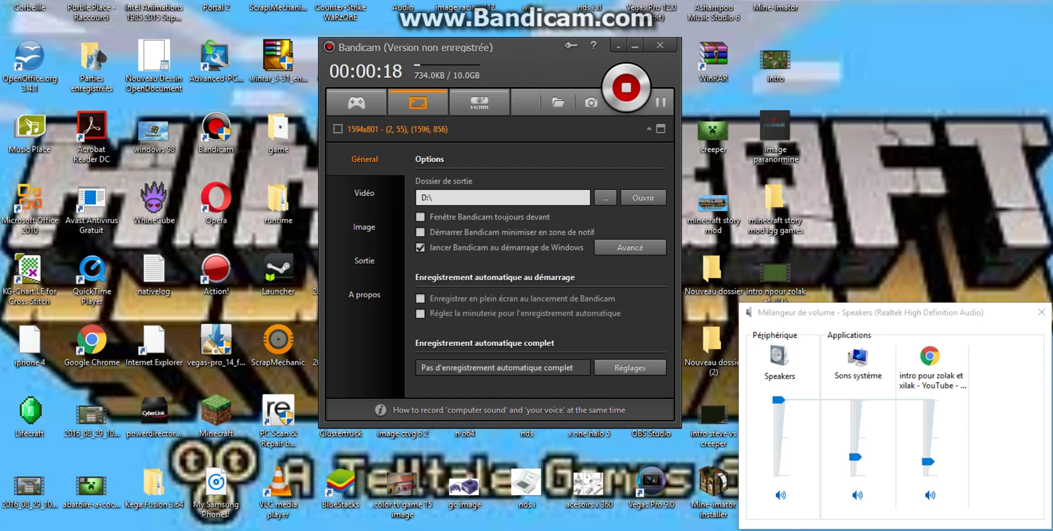
key("alt+Tab")
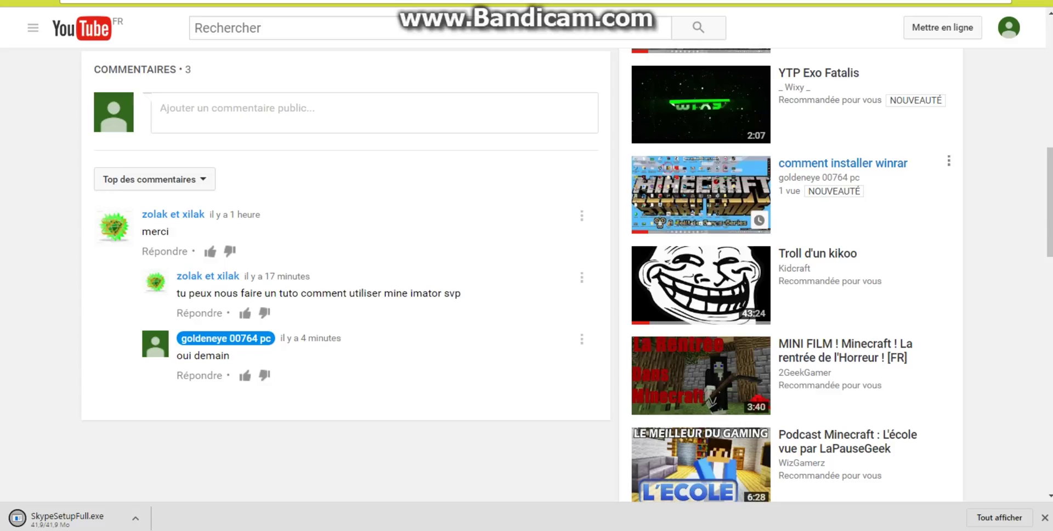
key("ctrl+shift+d")
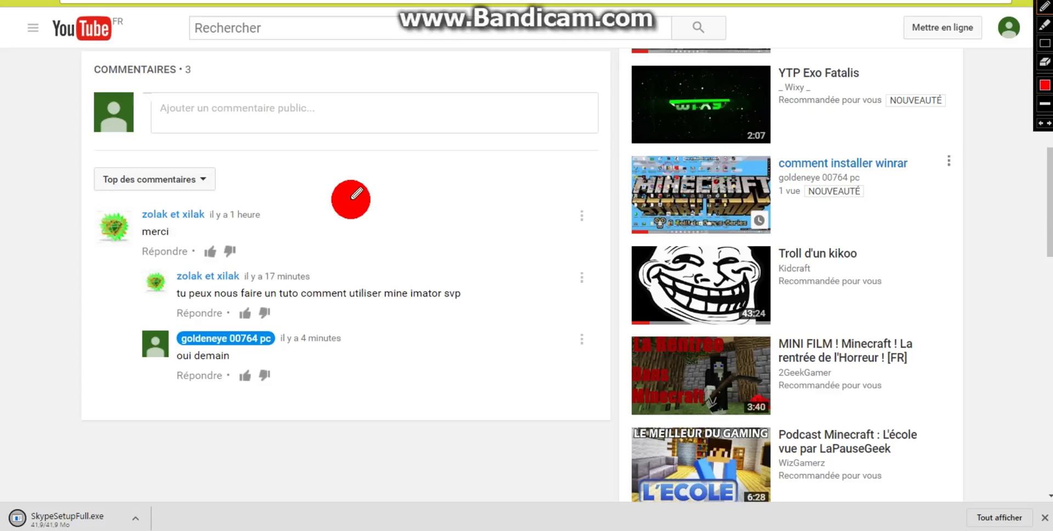
mouse_move(159, 261)
left_mouse_down()
mouse_move(146, 263)
mouse_move(123, 351)
mouse_move(272, 338)
left_mouse_up()
mouse_move(388, 335)
left_mouse_down()
mouse_move(519, 265)
mouse_move(235, 237)
mouse_move(189, 296)
left_mouse_up()
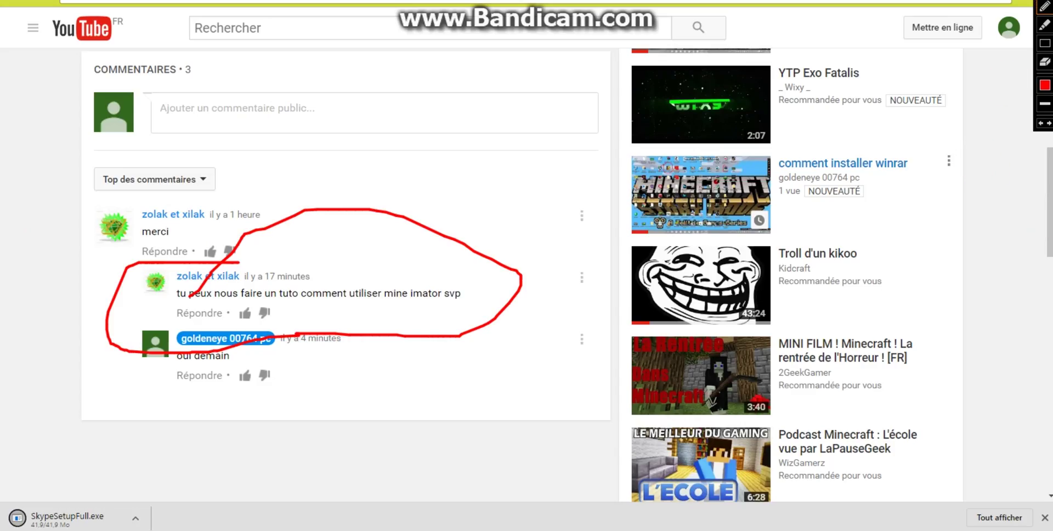
key("ctrl+shift+d")
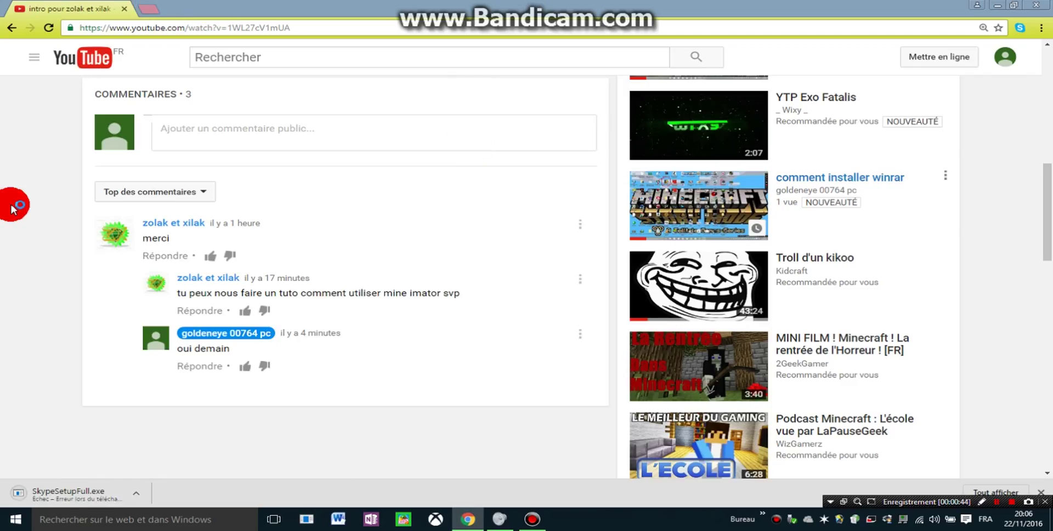
Open the bookmarked Mine-imator download page in a new browser tab.
key("ctrl+t")
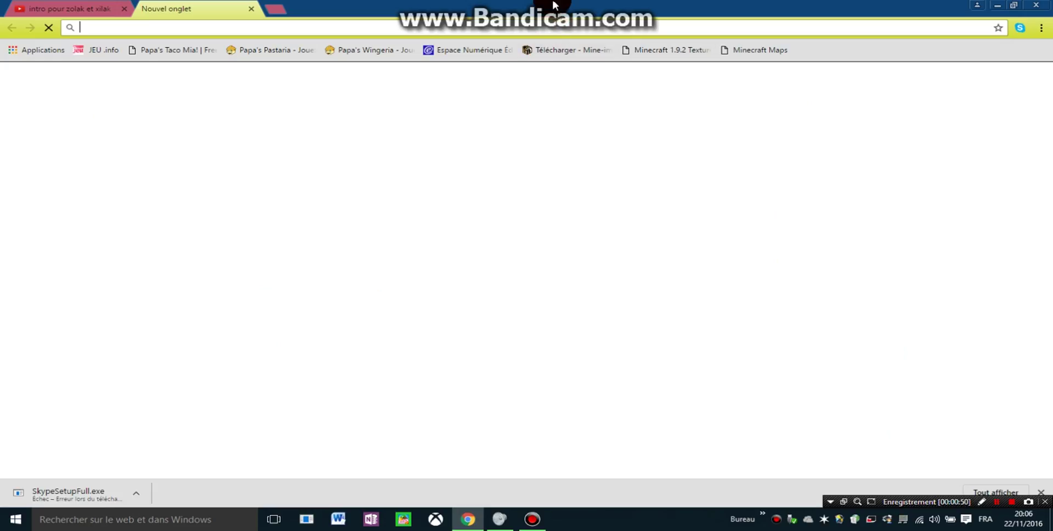
left_click(563, 48)
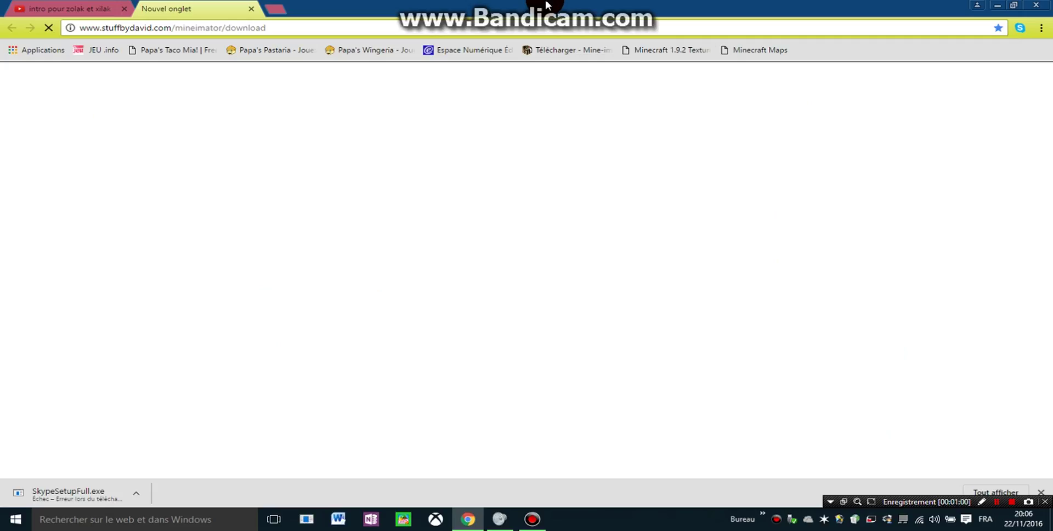
left_click(547, 5)
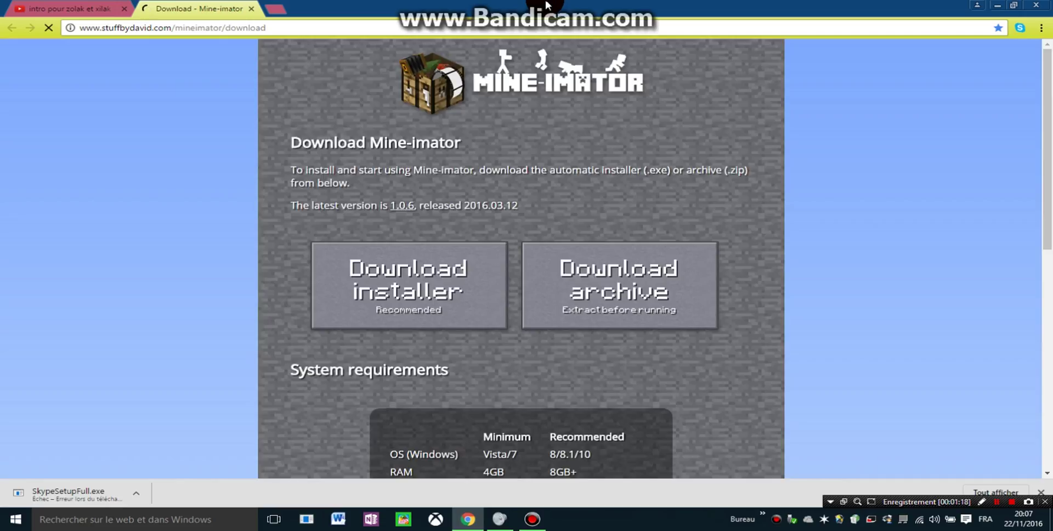
left_click(346, 224)
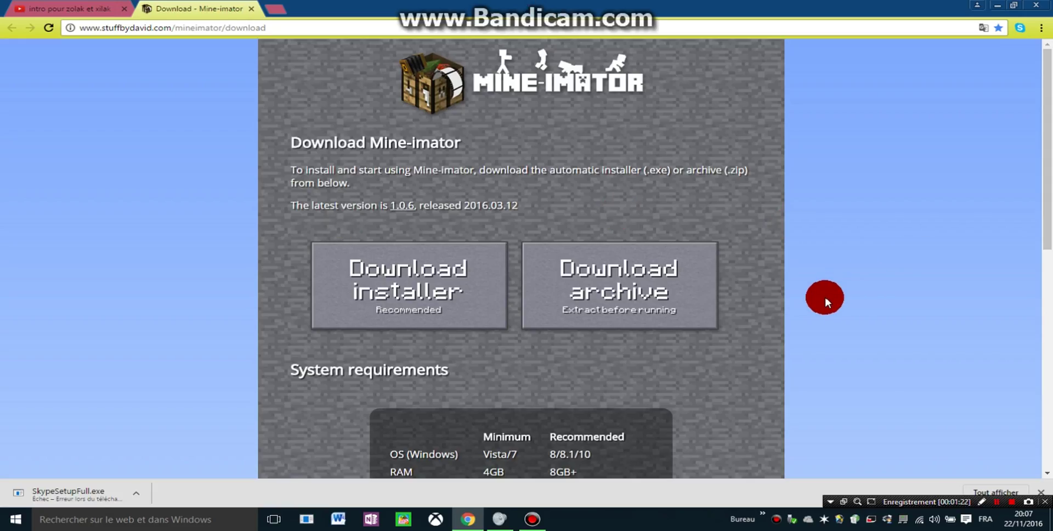
left_click(410, 291)
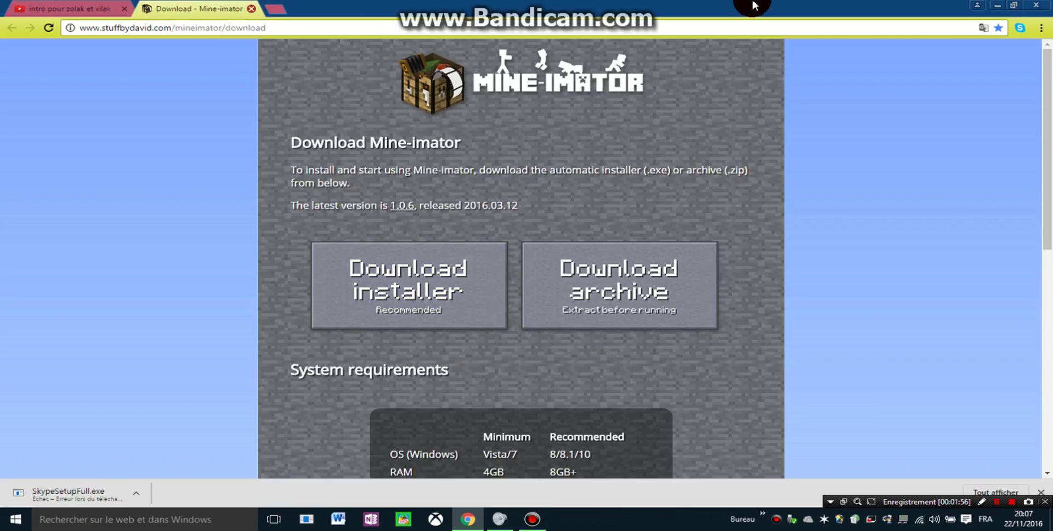
Return to the YouTube tab, then minimize Chrome, Bandicam and the volume mixer to clear the desktop.
key("ctrl+shift+Tab")
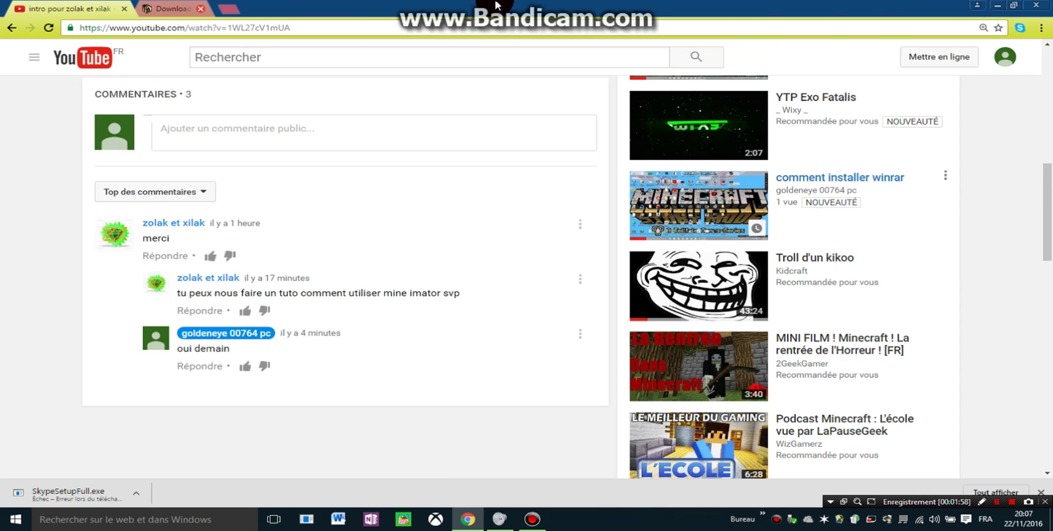
left_click(996, 6)
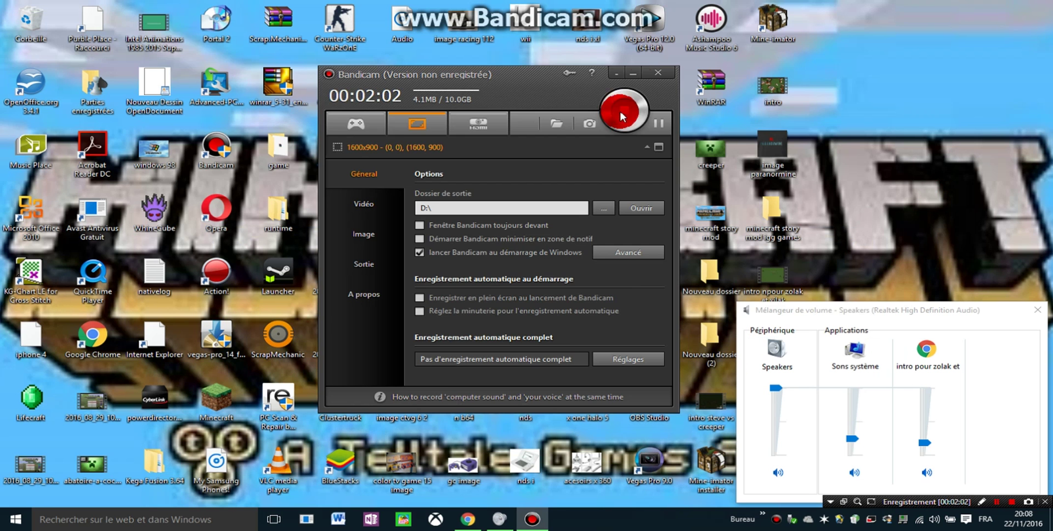
left_click(632, 72)
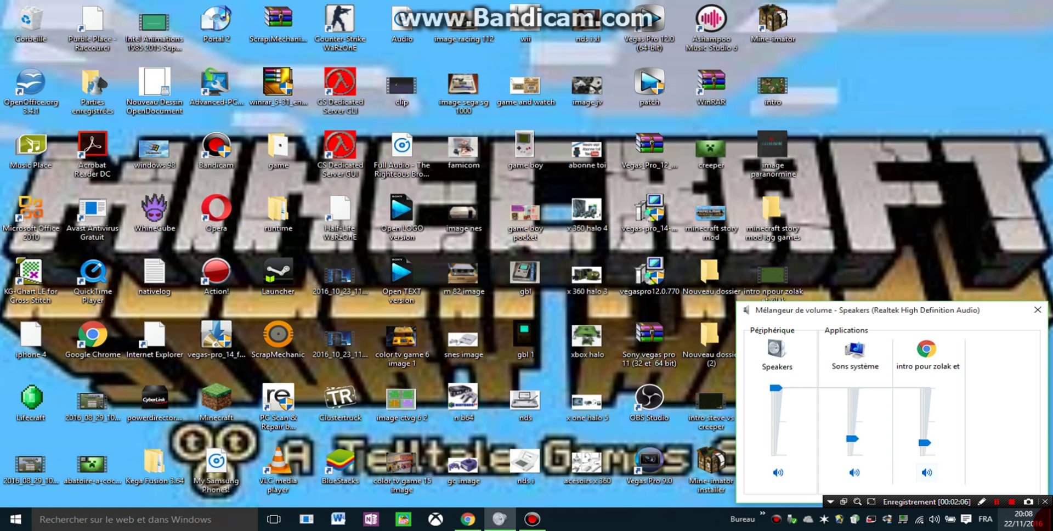
left_click(1040, 376)
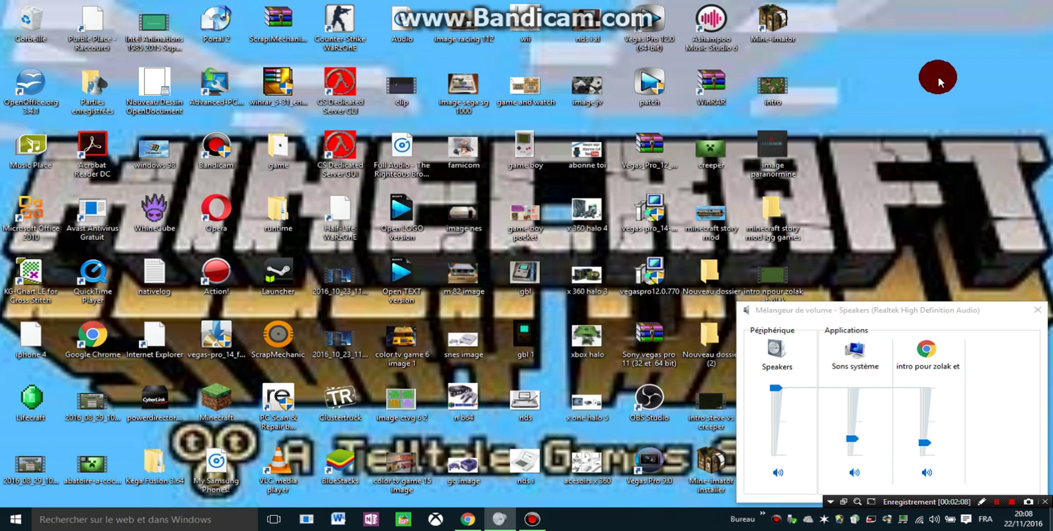
key("super+d")
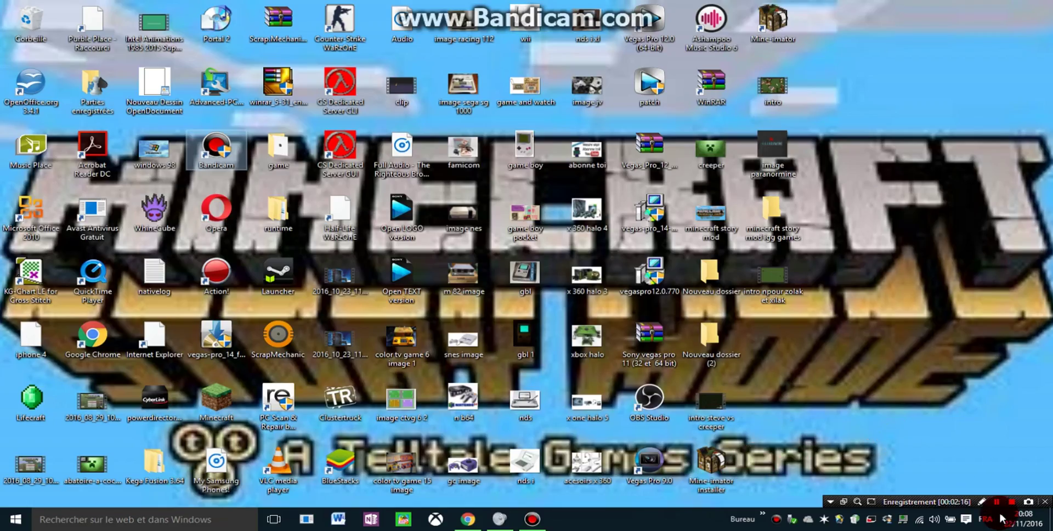
Circle the Mine-imator installer and Mine-imator icons on the desktop in red with the recorder's drawing pencil.
left_click(979, 502)
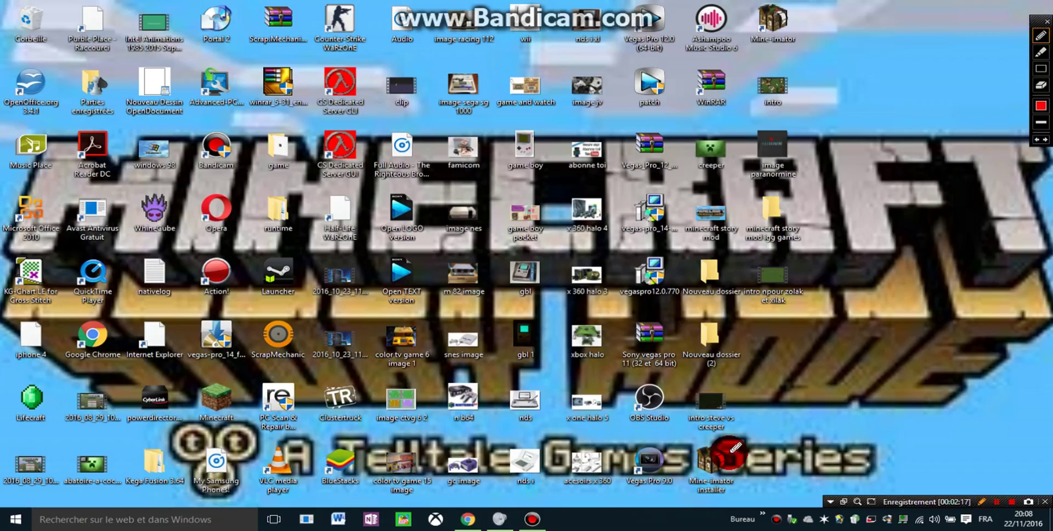
mouse_move(701, 437)
left_mouse_down()
mouse_move(677, 507)
mouse_move(729, 496)
mouse_move(714, 439)
left_mouse_up()
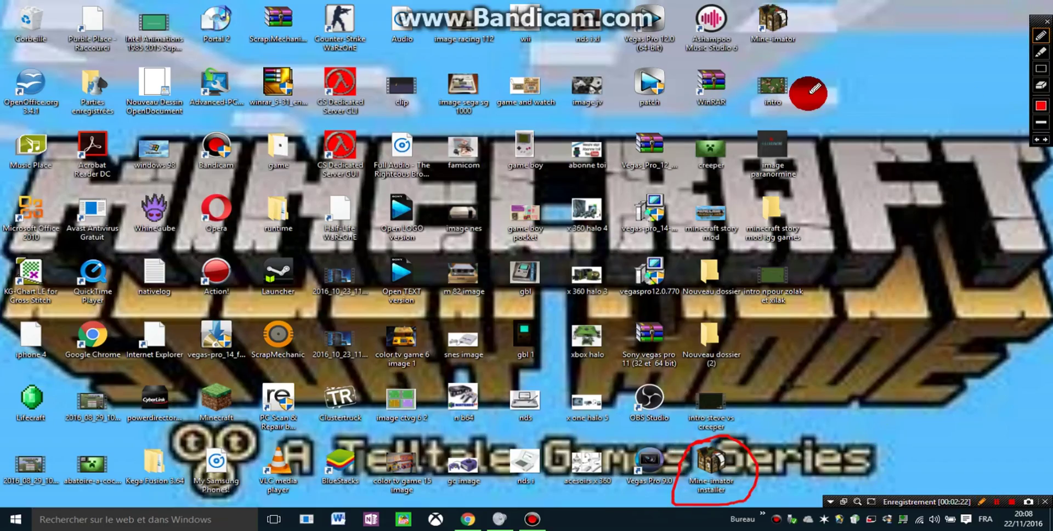
mouse_move(757, 8)
left_mouse_down()
mouse_move(749, 24)
mouse_move(798, 34)
mouse_move(778, 6)
left_mouse_up()
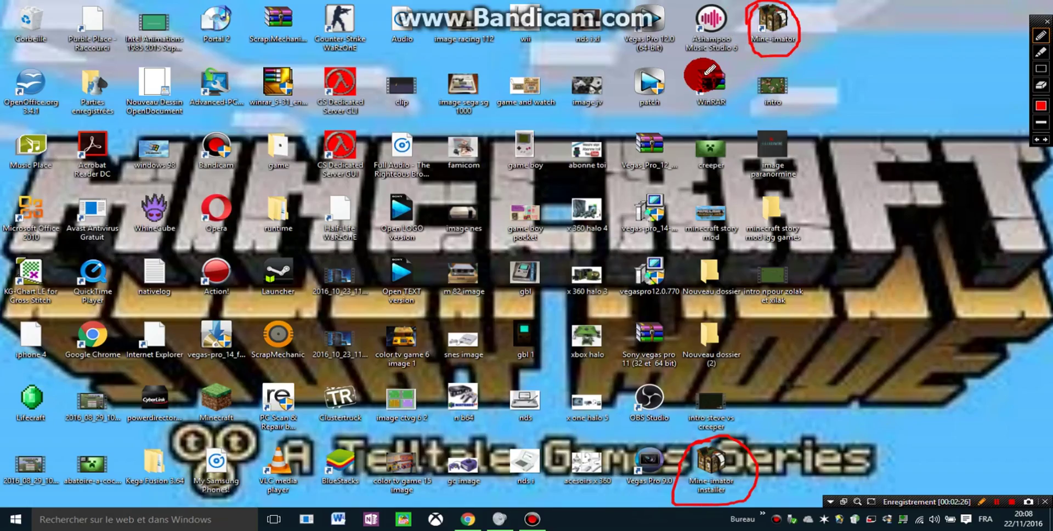
Circle the three intro video files on the desktop, link them with red lines, and close the drawing mode.
left_click_drag(770, 70, 728, 89)
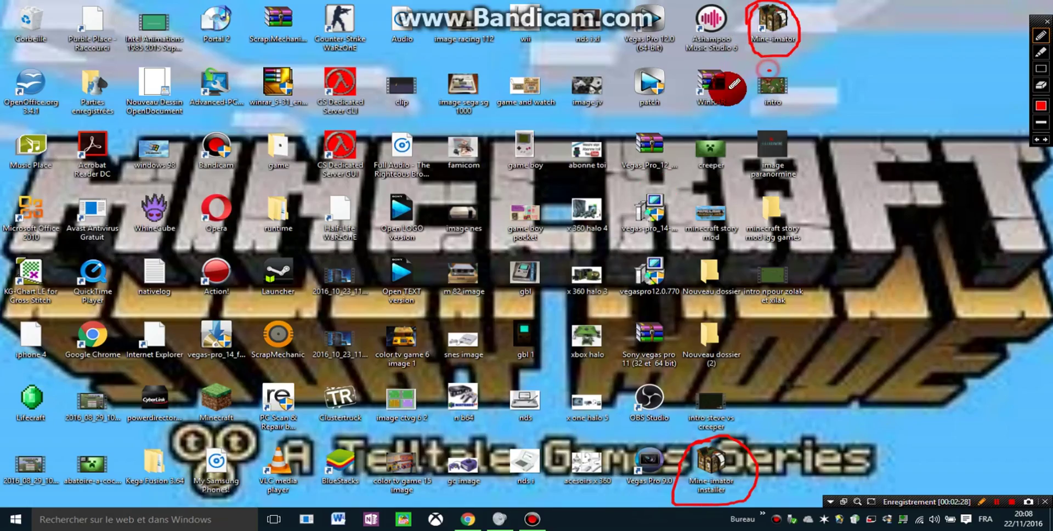
left_click_drag(762, 142, 756, 70)
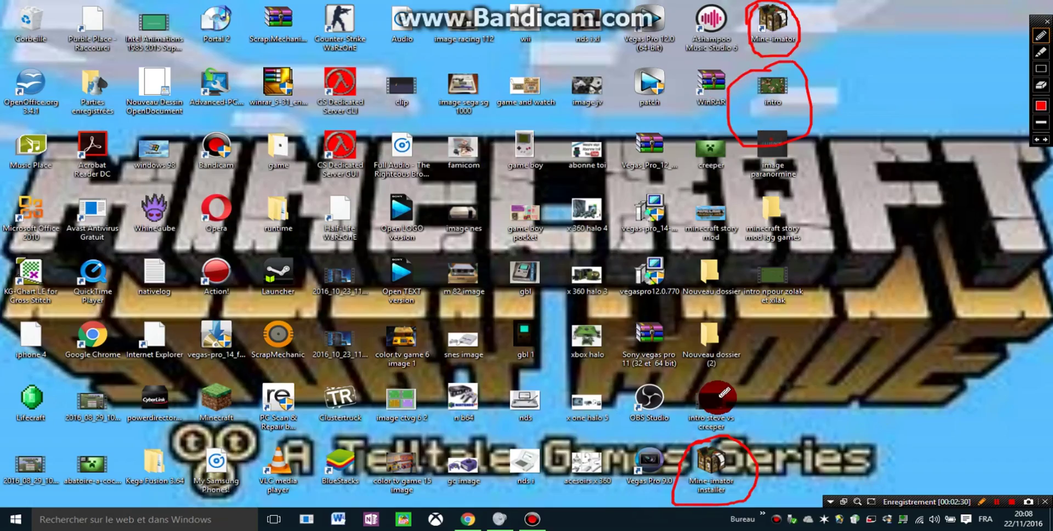
mouse_move(706, 384)
left_mouse_down()
mouse_move(698, 427)
mouse_move(742, 418)
mouse_move(708, 385)
left_mouse_up()
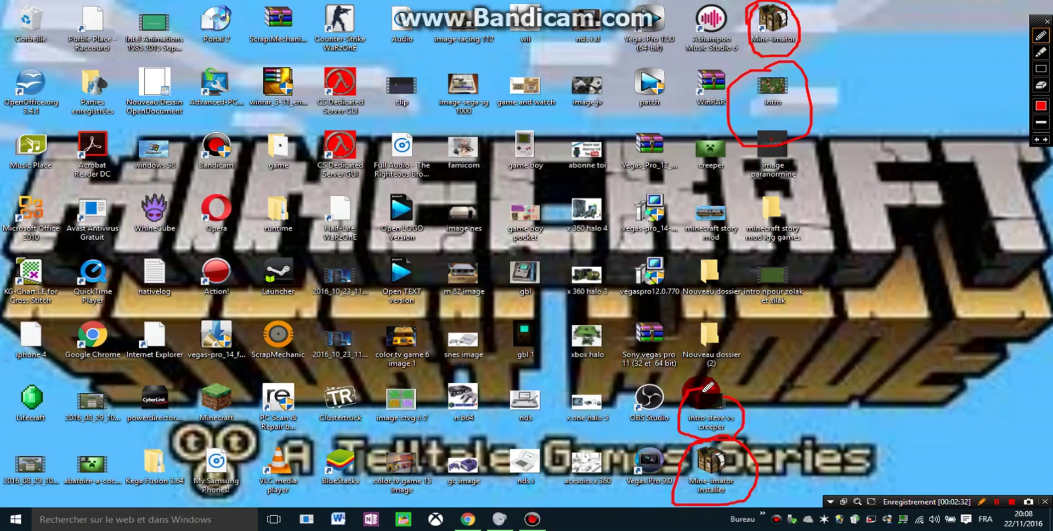
mouse_move(798, 265)
left_mouse_down()
mouse_move(756, 256)
mouse_move(784, 335)
mouse_move(825, 298)
left_mouse_up()
mouse_move(773, 245)
left_mouse_down()
mouse_move(804, 277)
mouse_move(846, 257)
mouse_move(814, 92)
left_mouse_up()
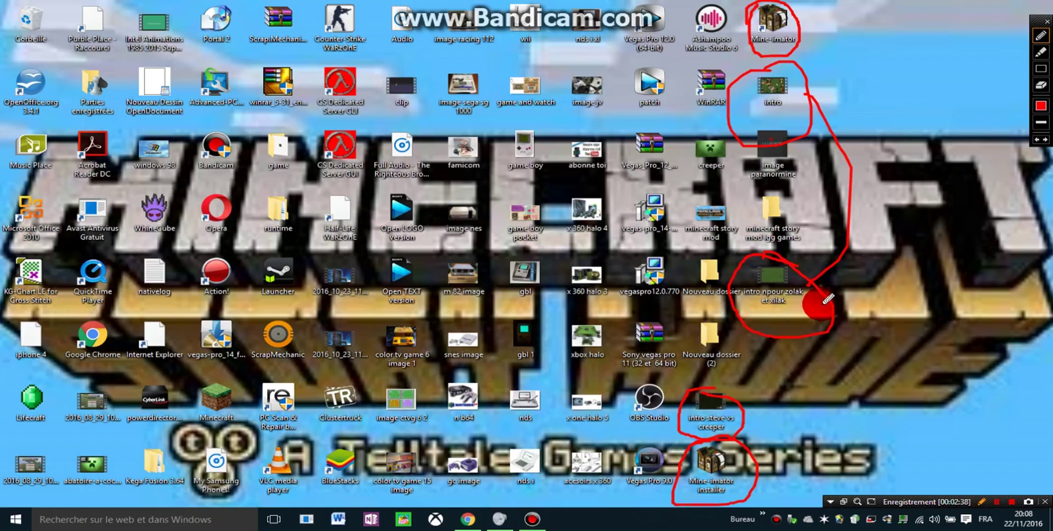
left_click_drag(835, 294, 742, 410)
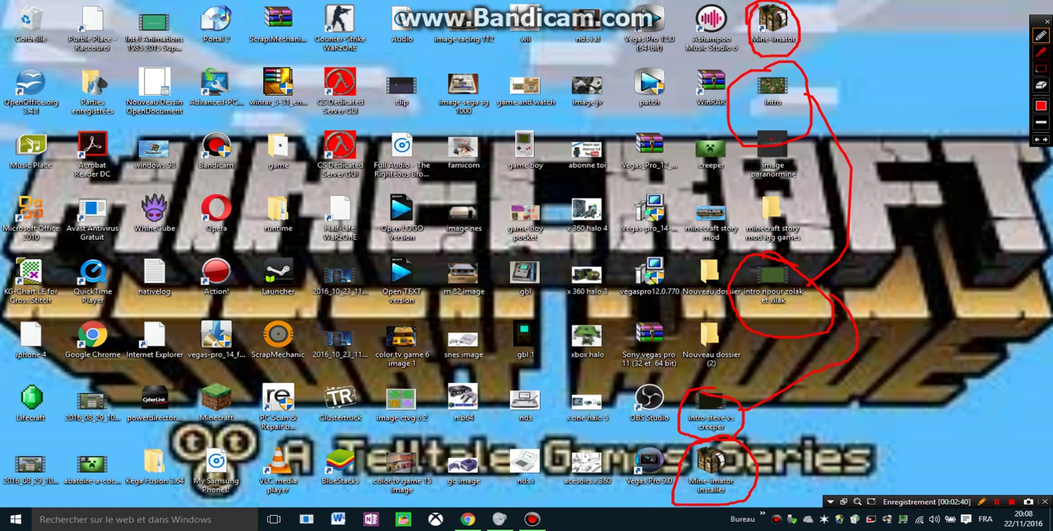
left_click(1045, 21)
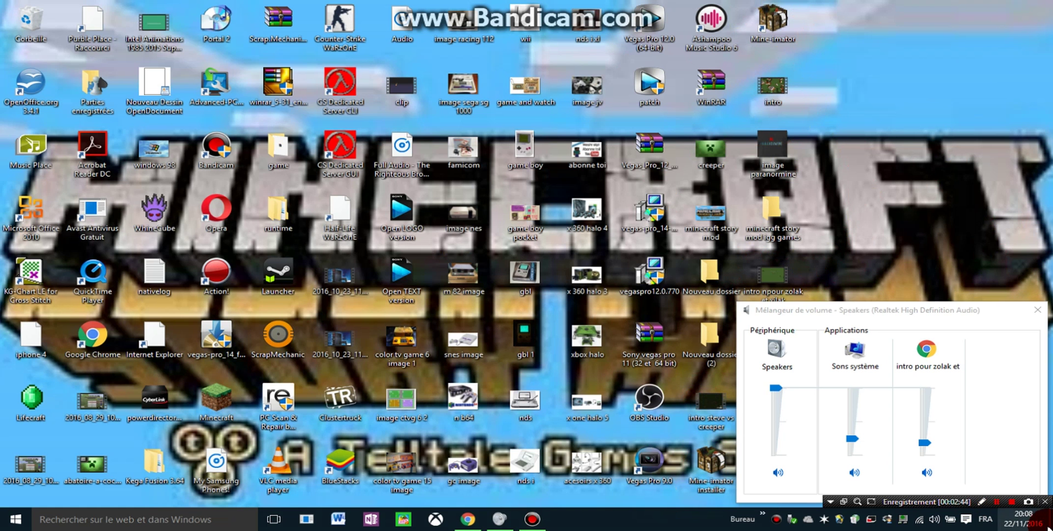
Clear the volume mixer off the desktop and pause the Bandicam recording.
double_click(1006, 190)
double_click(1006, 190)
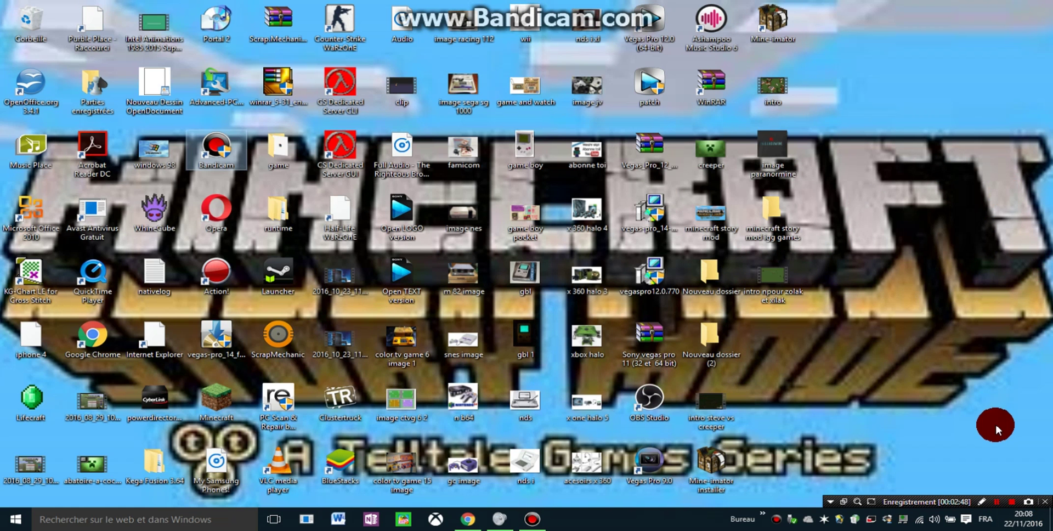
left_click(996, 501)
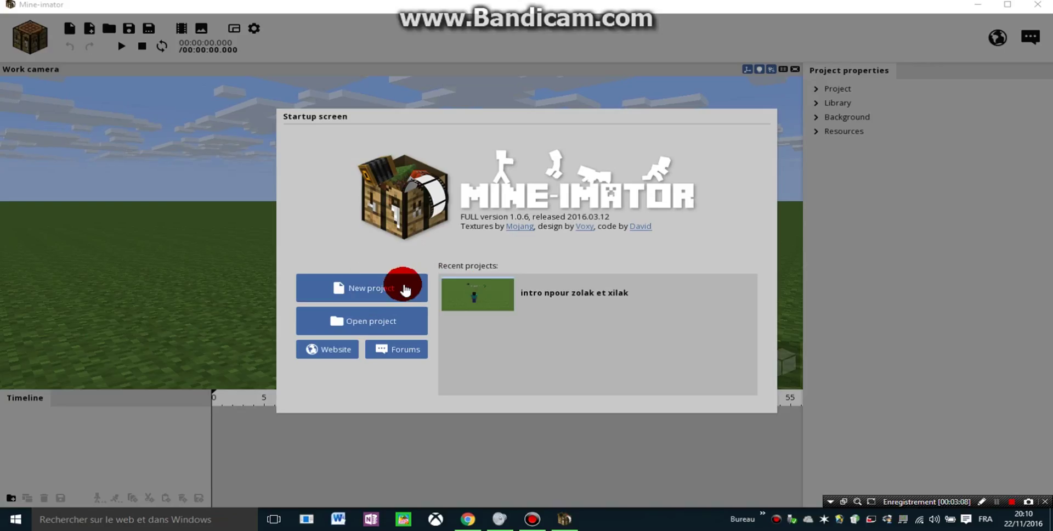
Create a new Mine-imator project named "intro golden", leaving the author and description empty.
left_click(405, 289)
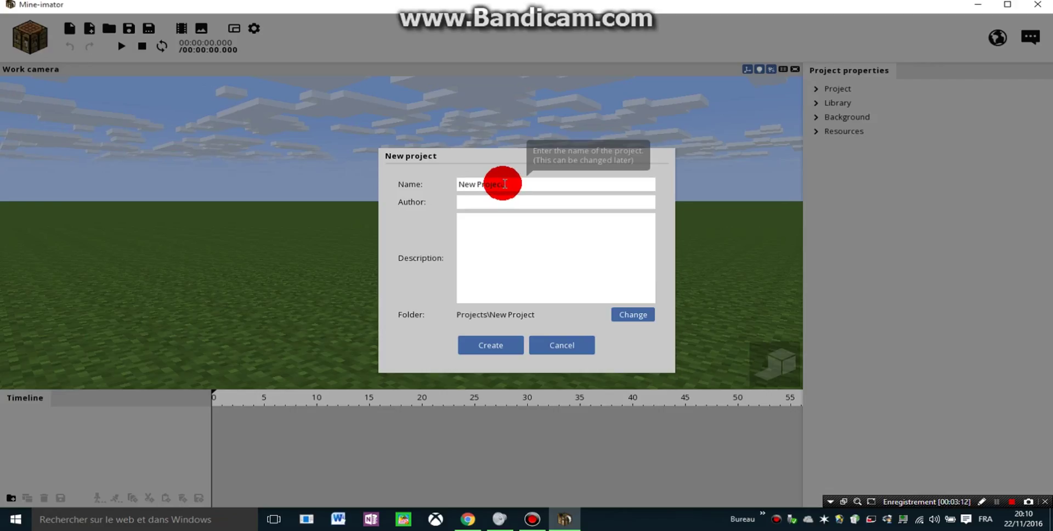
left_click_drag(504, 183, 520, 182)
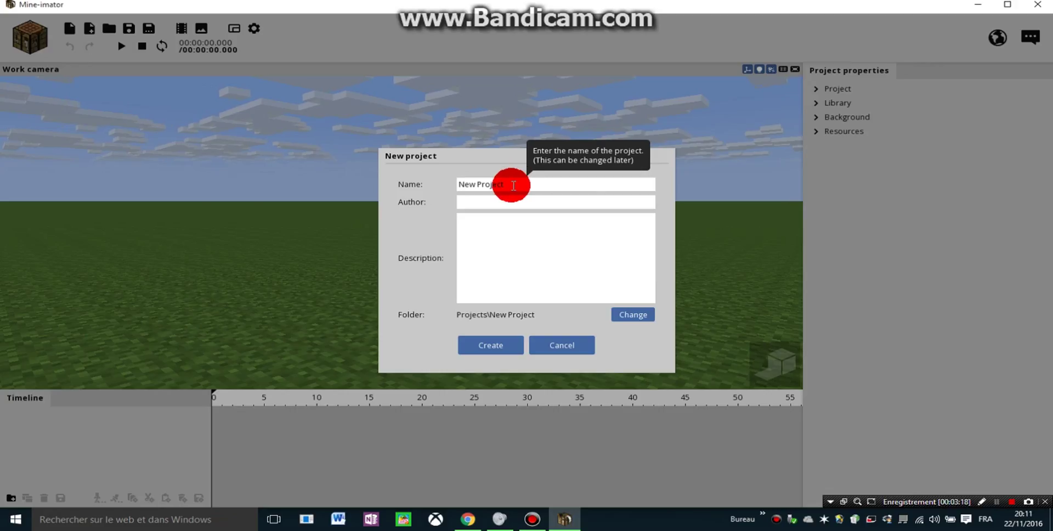
double_click(513, 185)
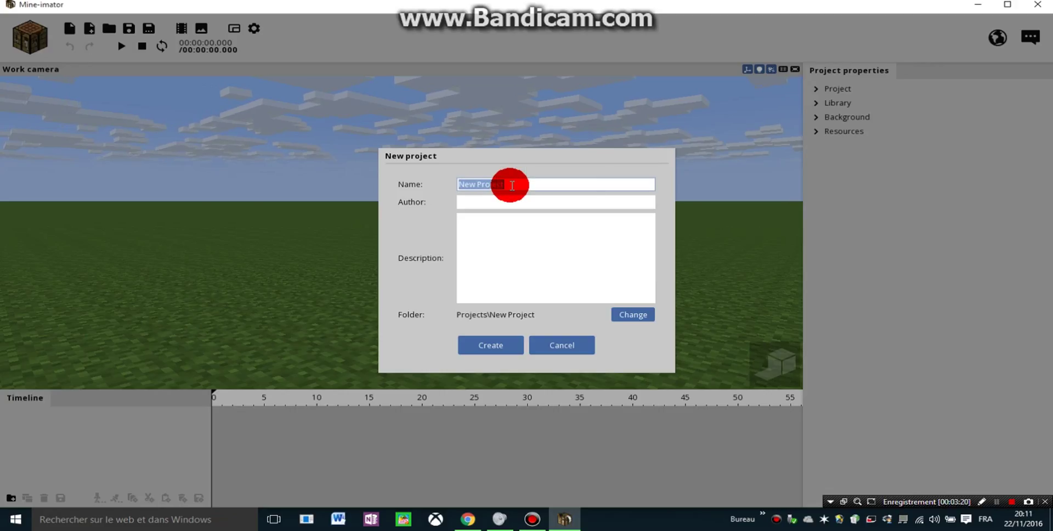
key("BackSpace")
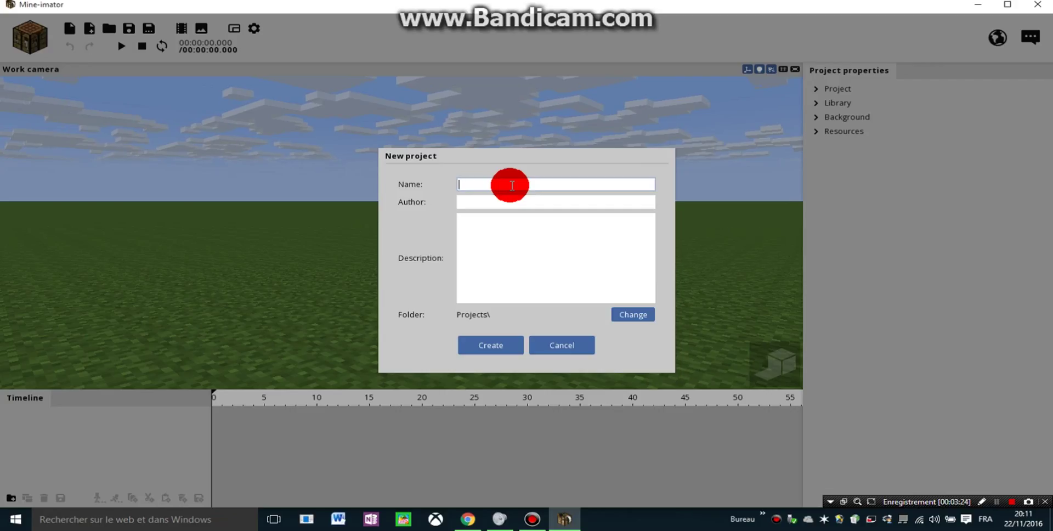
type("intro golde")
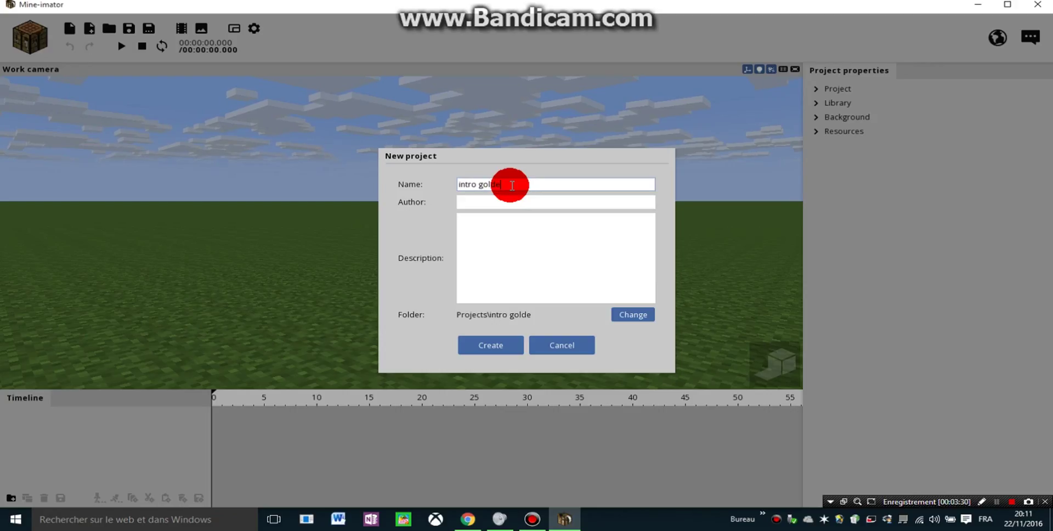
type("n")
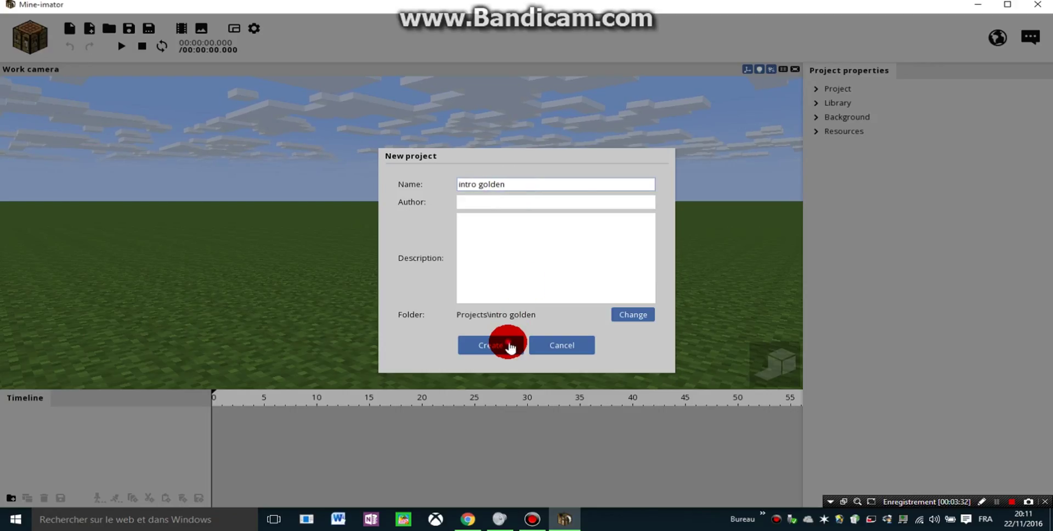
mouse_move(509, 347)
left_mouse_down()
mouse_move(545, 61)
mouse_move(545, 107)
left_mouse_up()
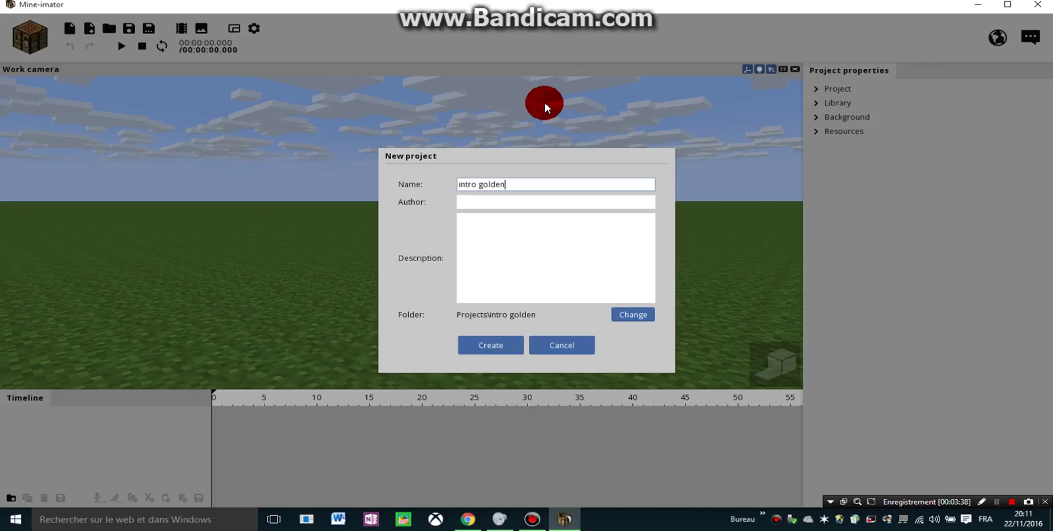
mouse_move(545, 107)
left_mouse_down()
mouse_move(479, 423)
mouse_move(482, 341)
left_mouse_up()
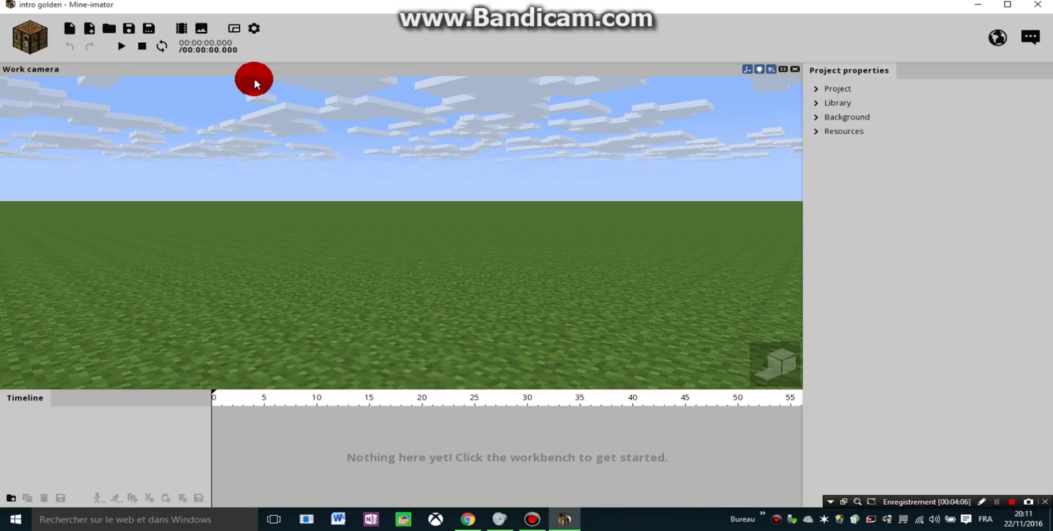
Open the workbench and circle its first-row object types plus the body part and particle icons in red with the recorder's drawing pencil.
left_click(34, 41)
left_click(28, 83)
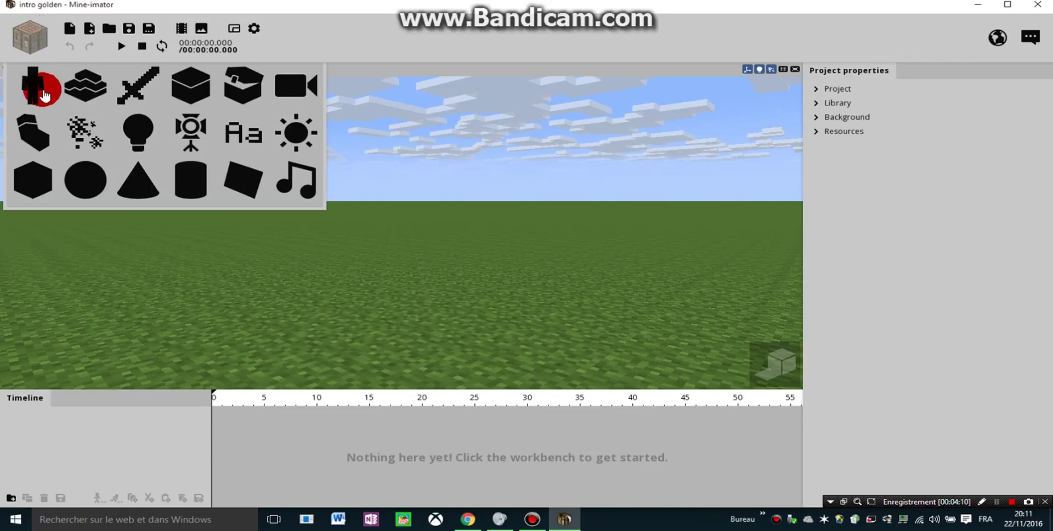
mouse_move(28, 85)
left_mouse_down()
mouse_move(768, 378)
mouse_move(989, 507)
left_mouse_up()
left_click(988, 504)
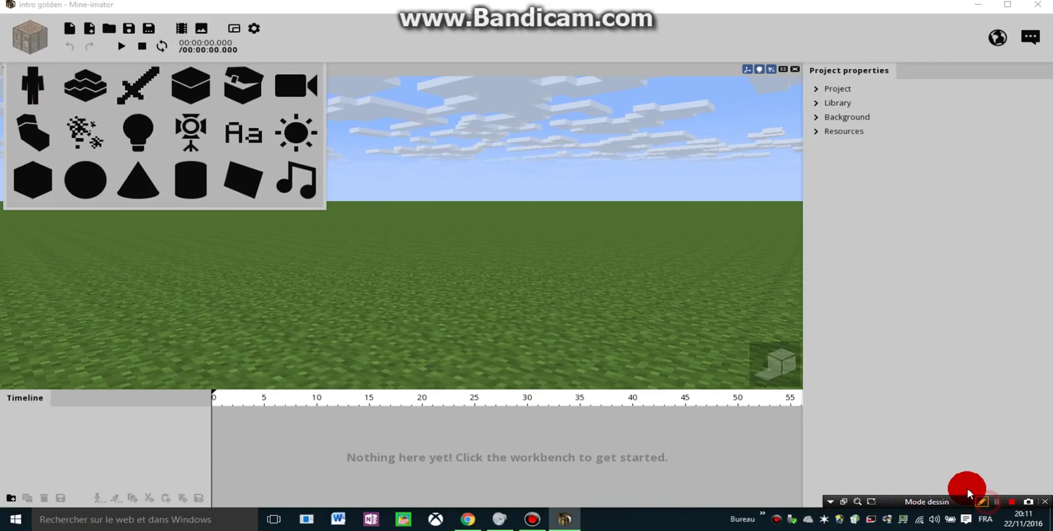
mouse_move(18, 68)
left_mouse_down()
mouse_move(33, 102)
mouse_move(52, 82)
mouse_move(18, 68)
mouse_move(70, 63)
mouse_move(91, 109)
mouse_move(110, 93)
mouse_move(93, 65)
mouse_move(72, 68)
mouse_move(99, 62)
left_mouse_up()
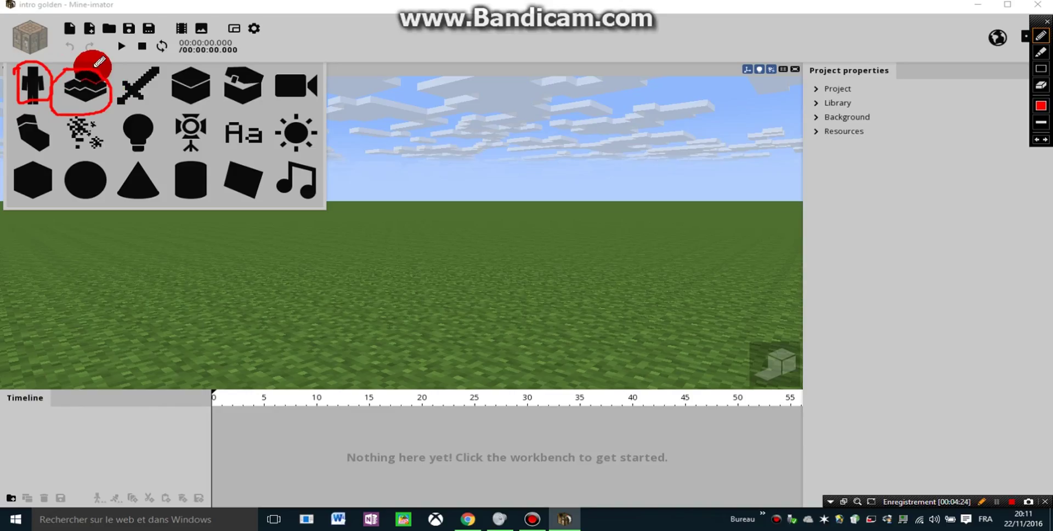
mouse_move(99, 62)
left_mouse_down()
mouse_move(147, 97)
mouse_move(179, 53)
mouse_move(122, 73)
mouse_move(126, 85)
mouse_move(181, 51)
mouse_move(162, 79)
mouse_move(213, 105)
mouse_move(214, 79)
mouse_move(171, 55)
mouse_move(228, 59)
mouse_move(207, 104)
mouse_move(253, 101)
mouse_move(271, 87)
mouse_move(278, 52)
mouse_move(229, 54)
mouse_move(219, 67)
mouse_move(274, 69)
mouse_move(275, 95)
mouse_move(327, 86)
mouse_move(290, 55)
mouse_move(269, 61)
left_mouse_up()
mouse_move(66, 91)
left_mouse_down()
mouse_move(12, 110)
mouse_move(10, 145)
mouse_move(63, 160)
mouse_move(23, 105)
mouse_move(52, 112)
mouse_move(103, 152)
mouse_move(117, 136)
mouse_move(107, 115)
mouse_move(77, 115)
left_mouse_up()
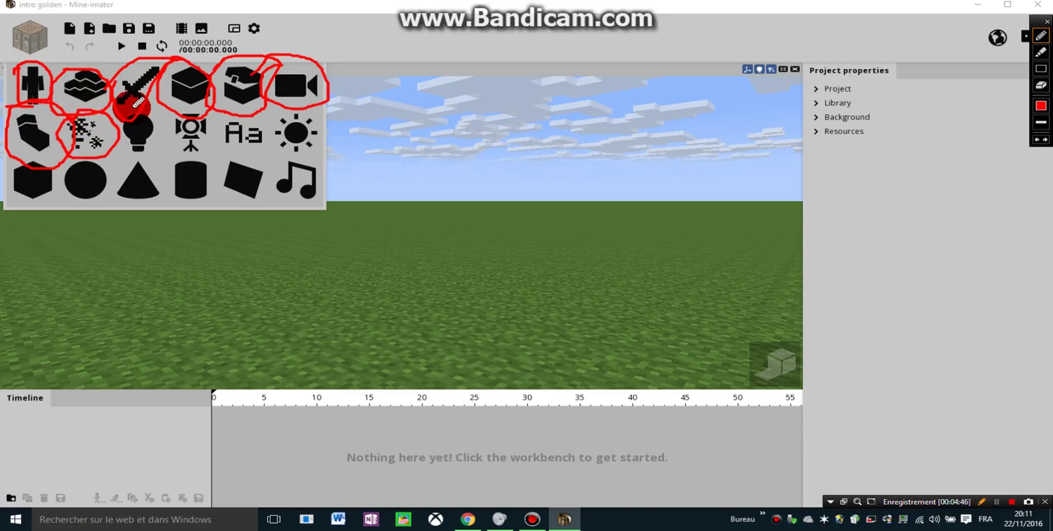
Circle the remaining workbench object types in red, from the light and text icons to the shapes and audio, and close the drawing mode.
mouse_move(145, 100)
left_mouse_down()
mouse_move(118, 150)
mouse_move(135, 159)
mouse_move(159, 77)
mouse_move(120, 123)
mouse_move(211, 156)
mouse_move(228, 123)
mouse_move(163, 109)
left_mouse_up()
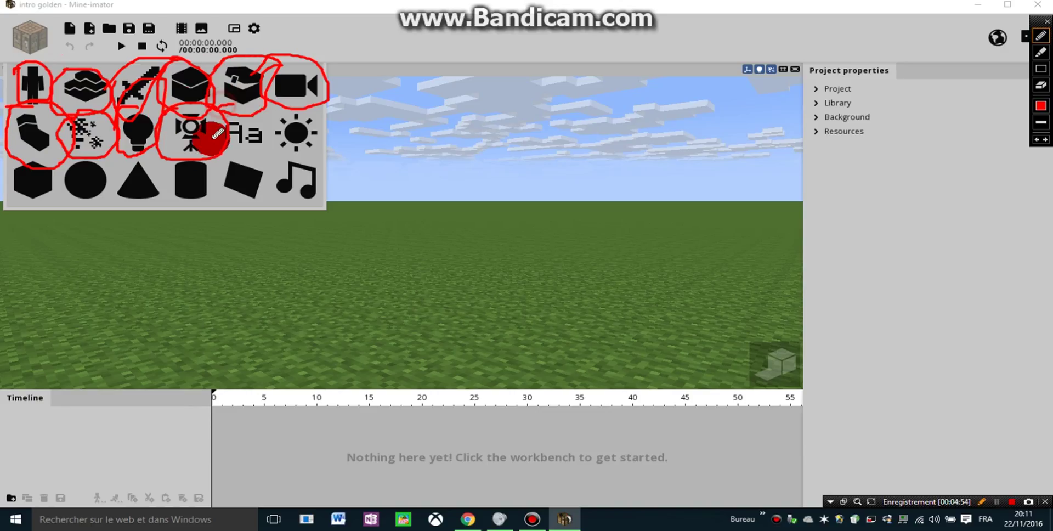
mouse_move(223, 141)
left_mouse_down()
mouse_move(241, 156)
mouse_move(257, 118)
mouse_move(217, 112)
left_mouse_up()
mouse_move(301, 105)
left_mouse_down()
mouse_move(279, 170)
mouse_move(310, 140)
mouse_move(309, 96)
mouse_move(281, 106)
left_mouse_up()
mouse_move(284, 165)
left_mouse_down()
mouse_move(299, 219)
mouse_move(336, 186)
mouse_move(279, 155)
mouse_move(18, 141)
mouse_move(103, 251)
left_mouse_up()
mouse_move(241, 246)
left_mouse_down()
mouse_move(265, 203)
mouse_move(142, 158)
left_mouse_up()
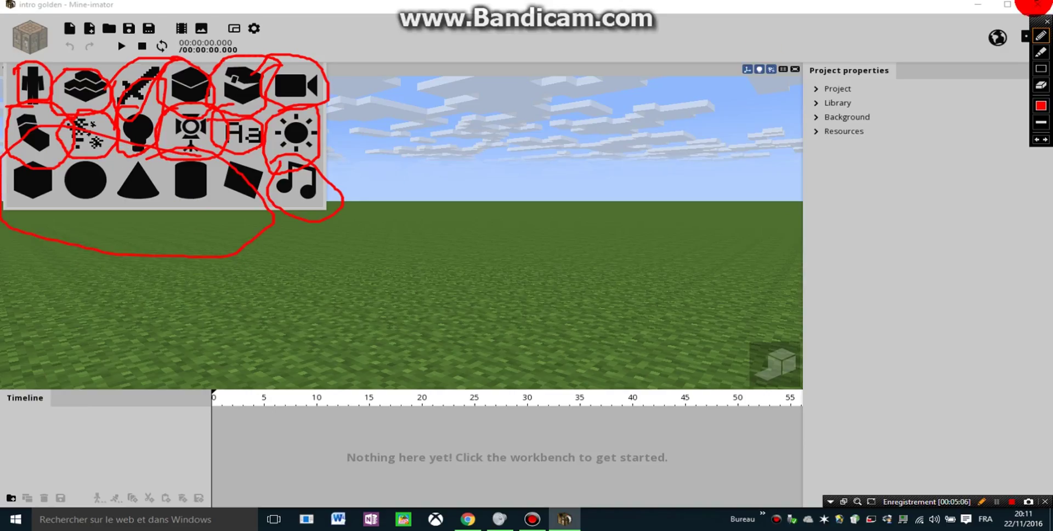
left_click(1047, 24)
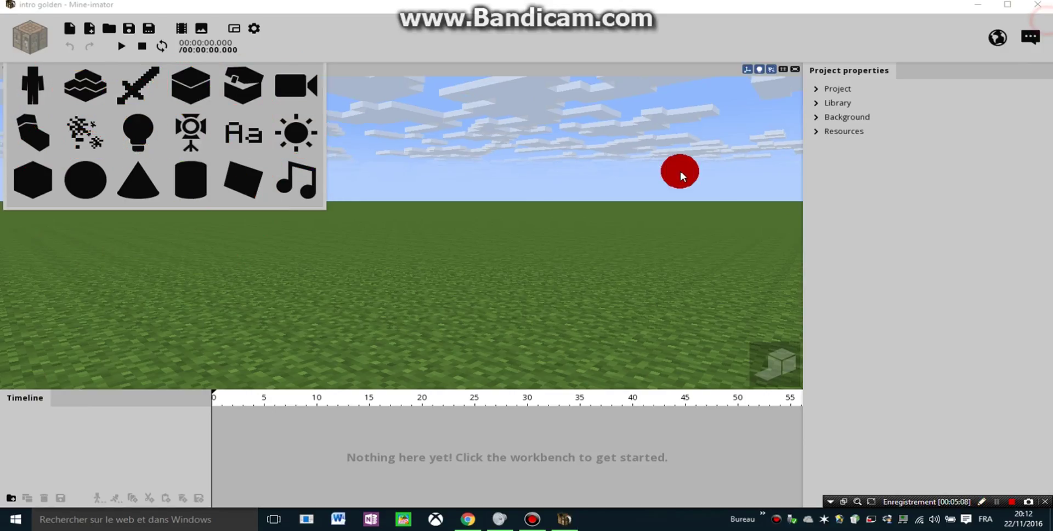
Create a Human character with the Minecraft skin and expand its body and head parts in the timeline.
left_click(36, 91)
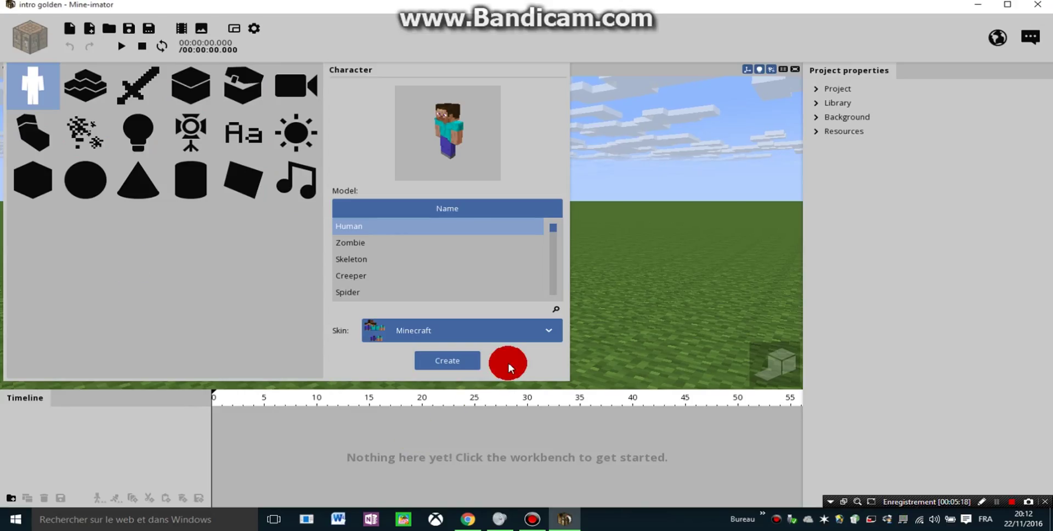
left_click(458, 360)
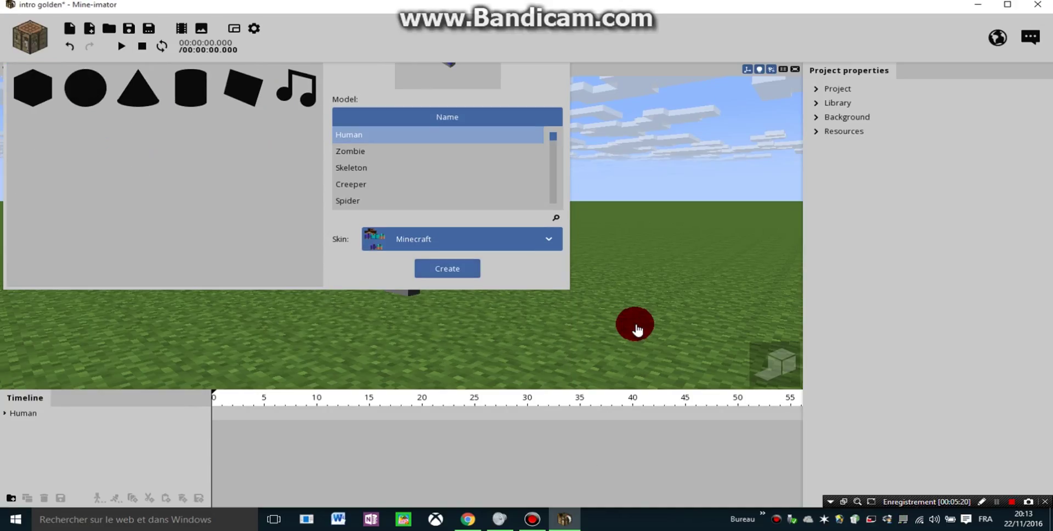
left_click(5, 414)
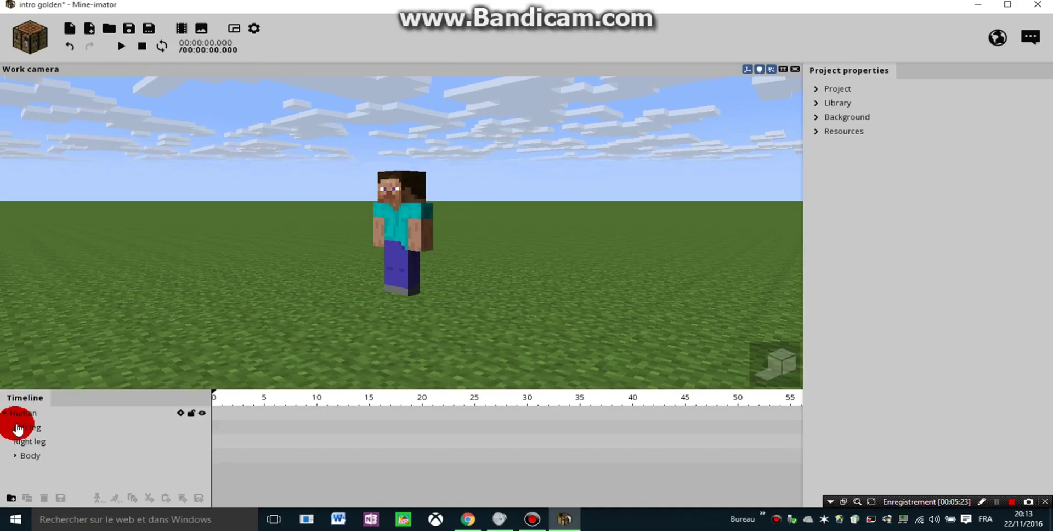
left_click(16, 455)
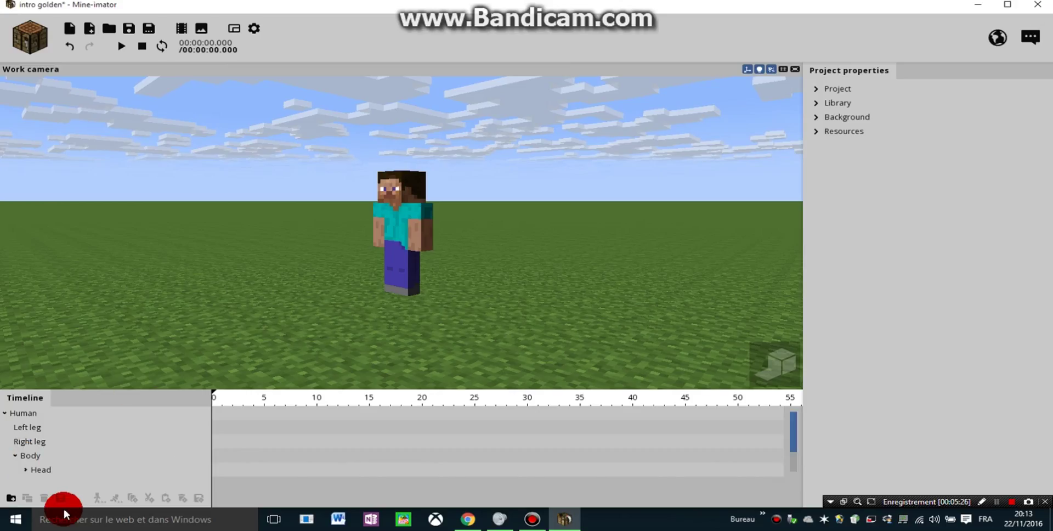
left_click(25, 468)
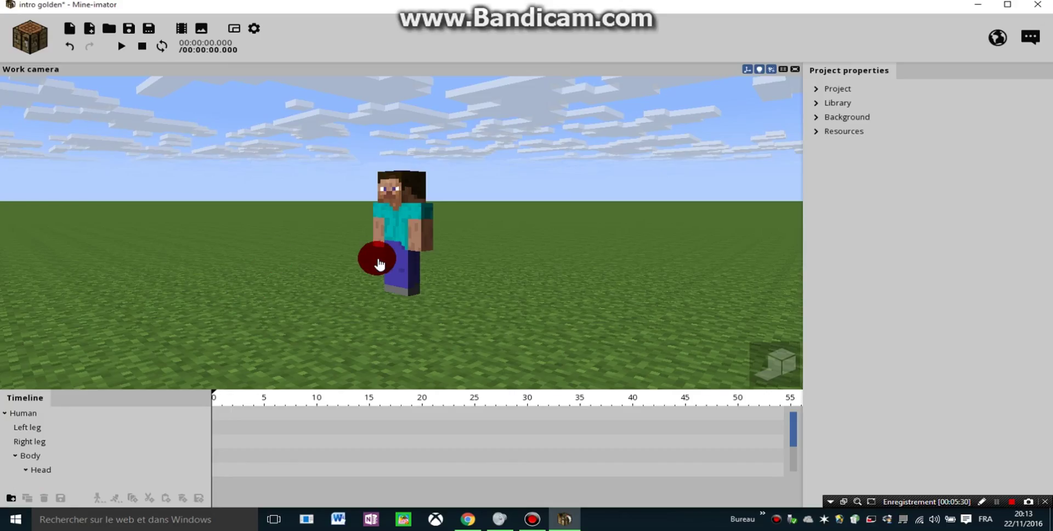
Move the whole Human character to about X 3.33, Z -6.56 and rotate it to about X 0.56°, Y -377.59°, Z 3.34°.
left_click(545, 237)
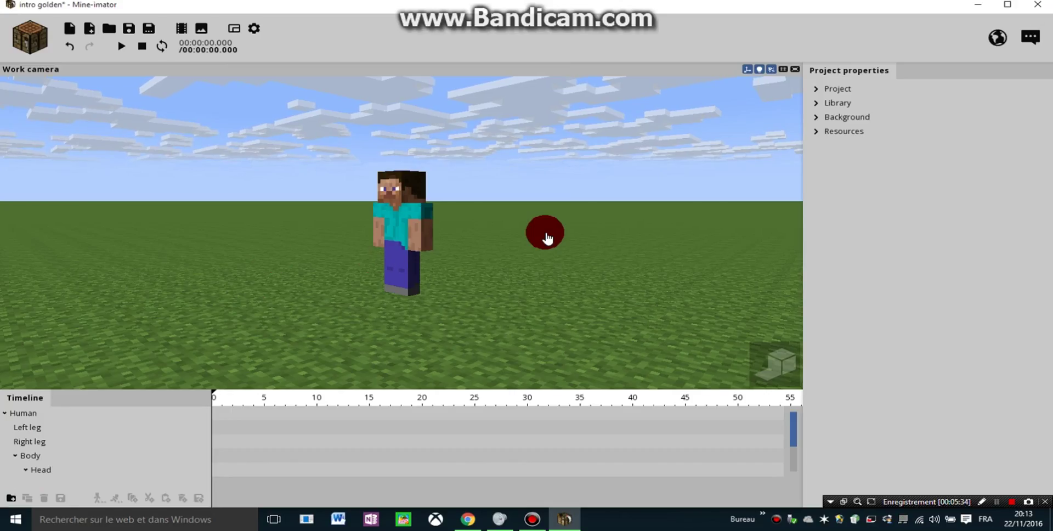
left_click(428, 226)
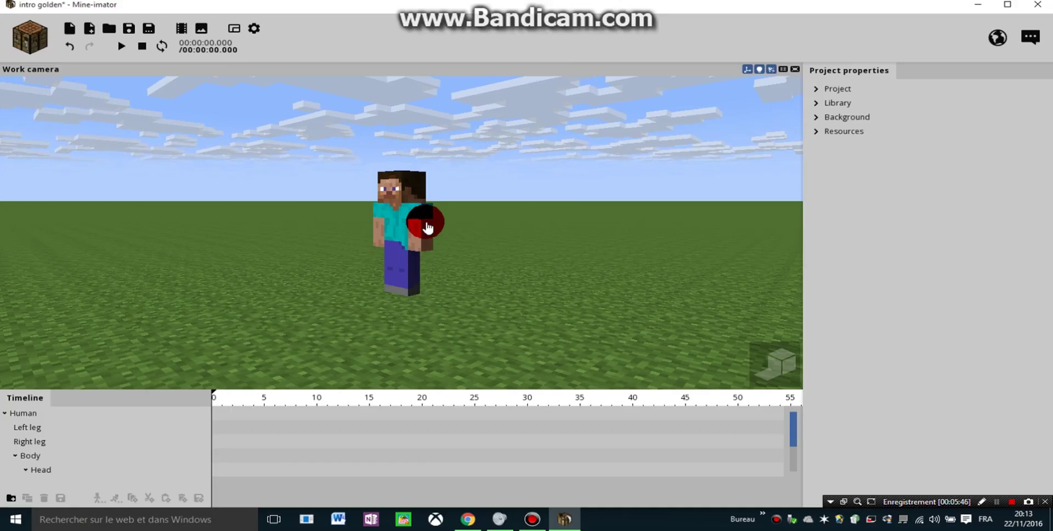
left_click(396, 226)
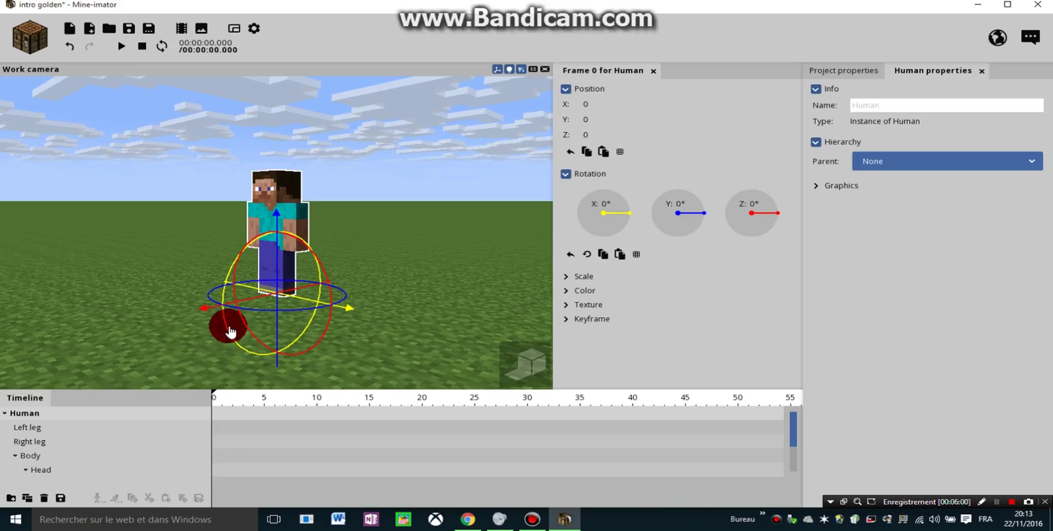
left_click_drag(250, 300, 334, 266)
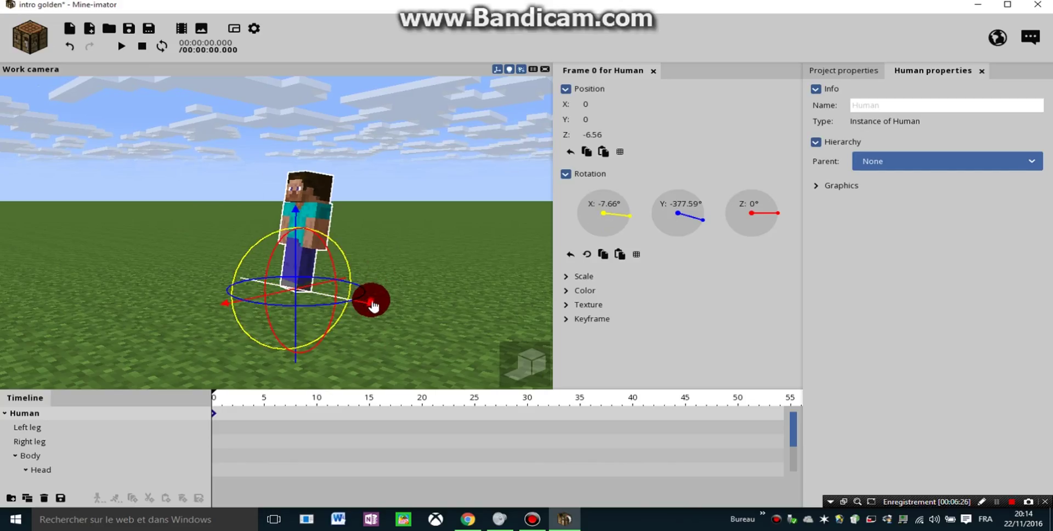
left_click_drag(366, 307, 325, 267)
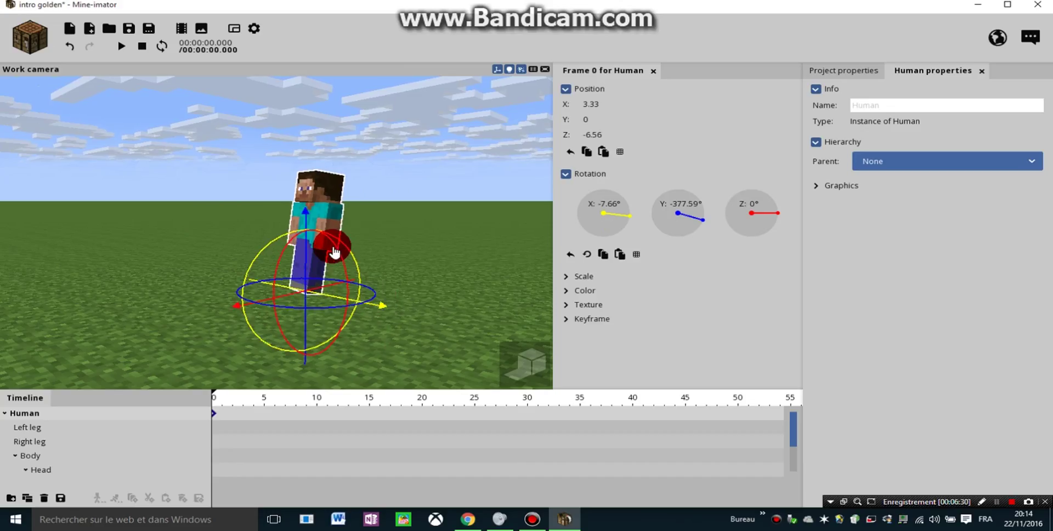
left_click_drag(307, 247, 336, 239)
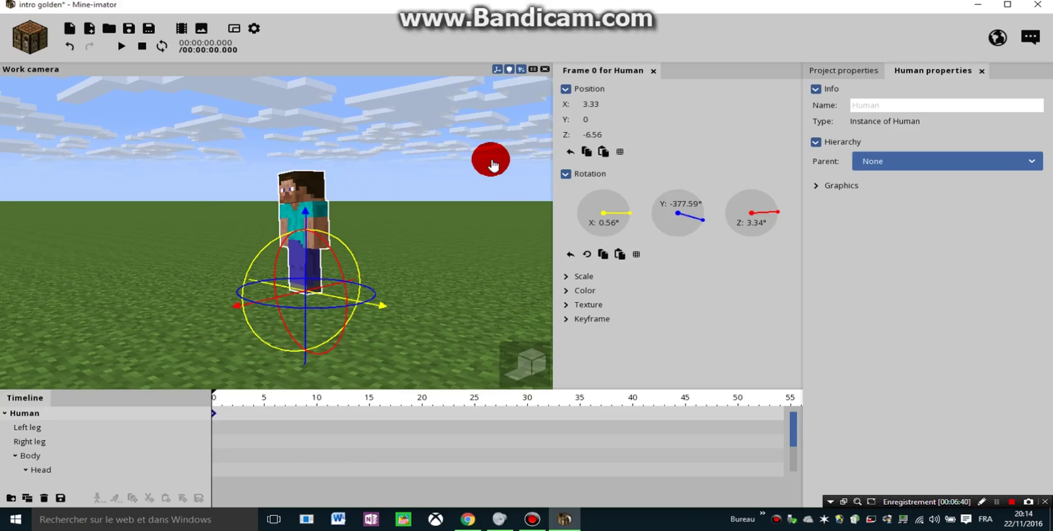
Collapse and reopen the character's rotation settings, and briefly show the rotation loop values.
left_click(565, 174)
left_click(565, 175)
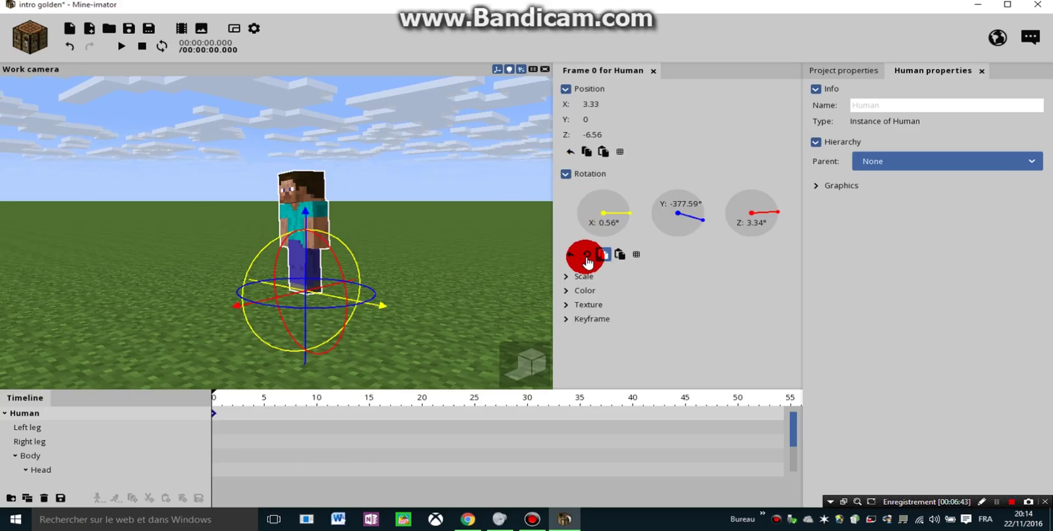
left_click(586, 253)
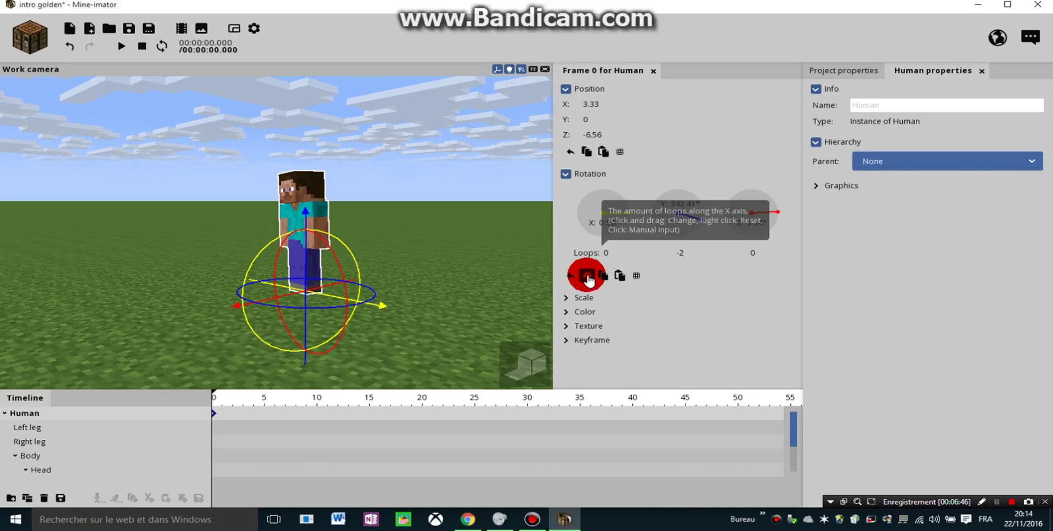
left_click(586, 275)
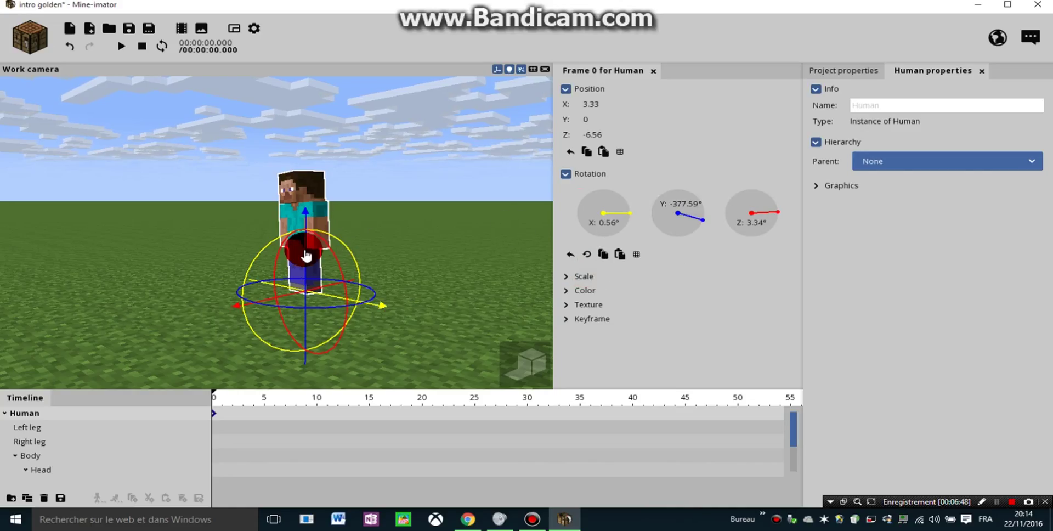
Move the character to about Y -3.83 and adjust its rotation to about X 1.85° and Y -372.22°.
mouse_move(261, 256)
left_mouse_down()
mouse_move(239, 248)
mouse_move(271, 249)
left_mouse_up()
left_click_drag(322, 311, 112, 101)
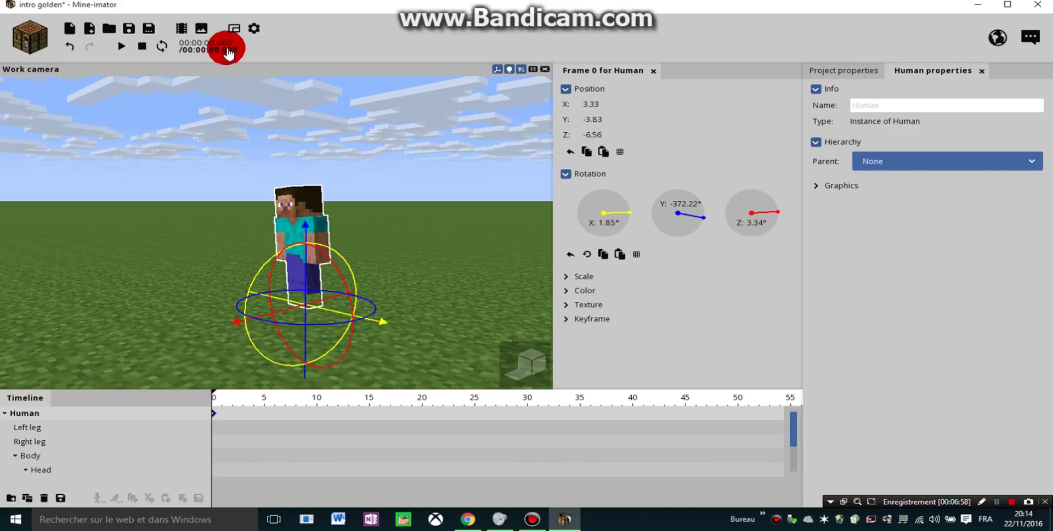
Create a 3D diamond sword item using the Minecraft image.
left_click(40, 48)
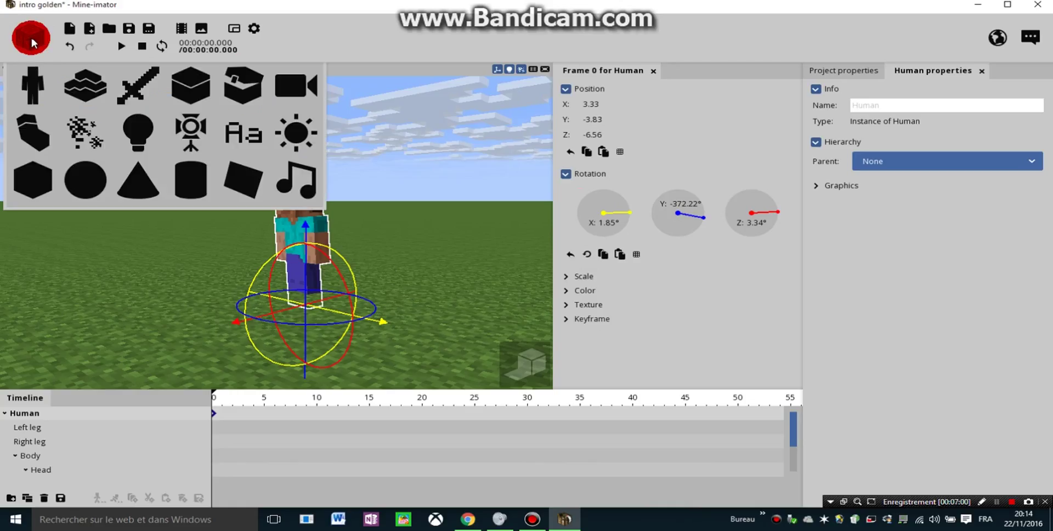
left_click(137, 93)
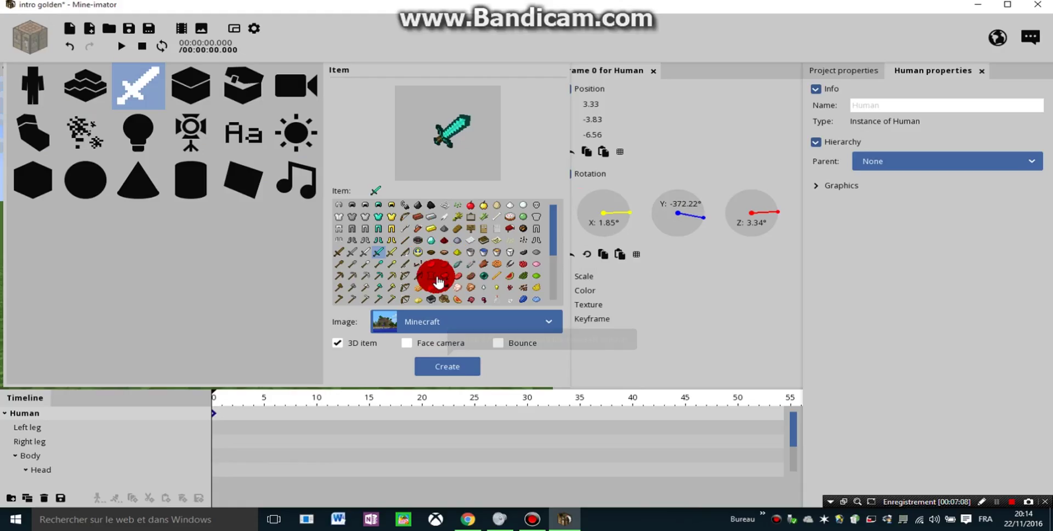
left_click(460, 366)
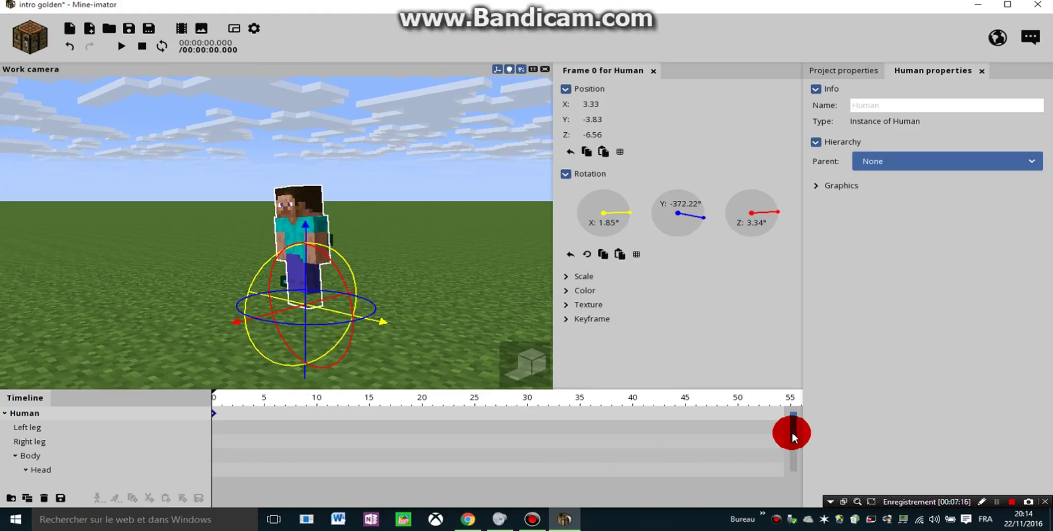
Rotate the sword item to about Y -94.11° and move it beside the character at about X 15.16, Y 8.33, Z -15.73.
mouse_move(794, 438)
left_mouse_down()
mouse_move(792, 493)
mouse_move(789, 437)
mouse_move(787, 461)
mouse_move(149, 410)
mouse_move(22, 469)
mouse_move(146, 404)
mouse_move(245, 387)
mouse_move(7, 446)
mouse_move(6, 480)
left_mouse_up()
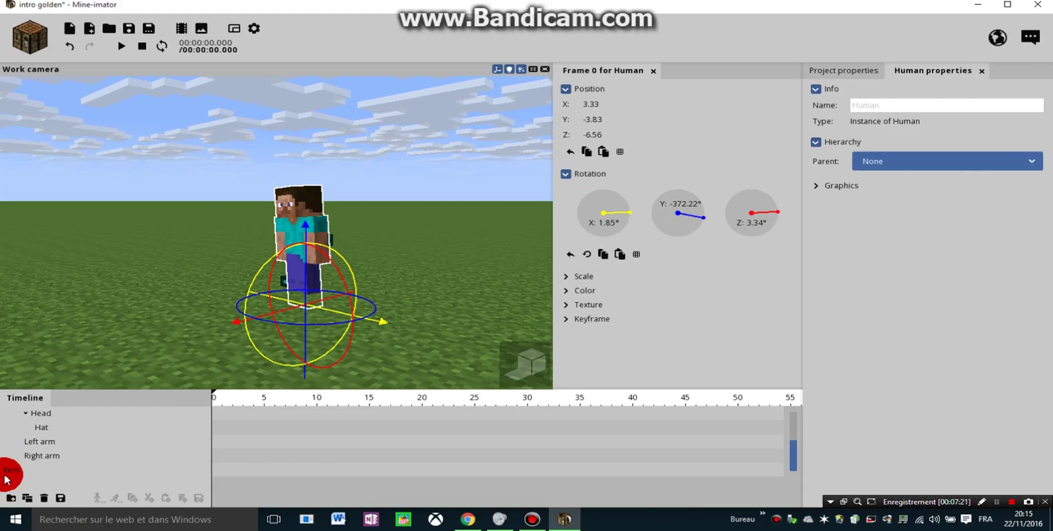
left_click(8, 470)
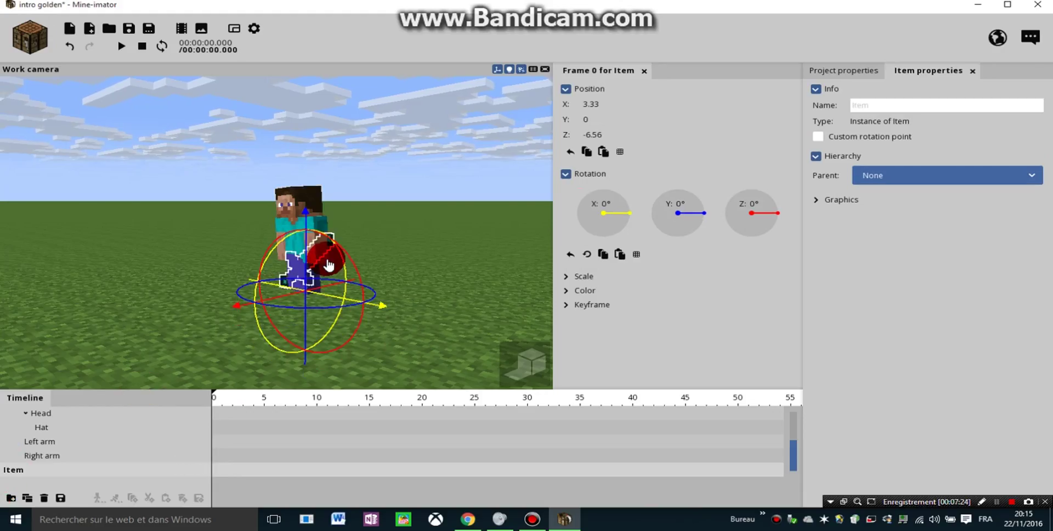
left_click_drag(328, 265, 481, 306)
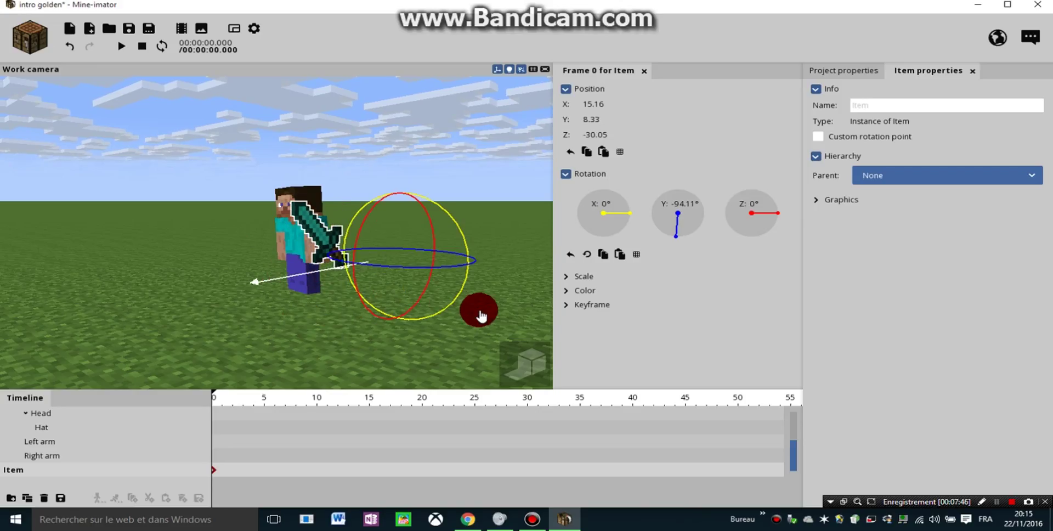
left_click_drag(373, 246, 359, 272)
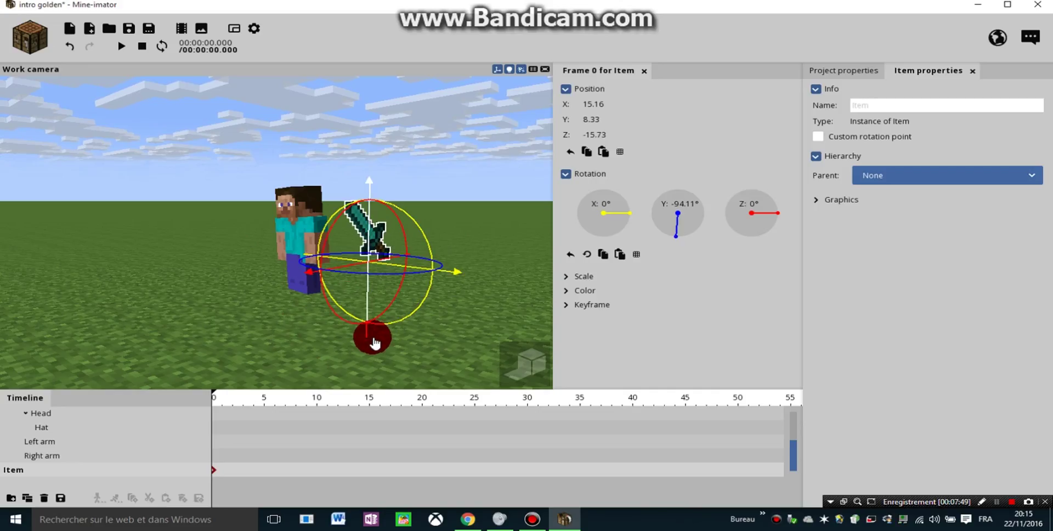
Bring the sword to the character's arm at about X 7.80, Z 2.72, check it from several angles, and deselect it.
mouse_move(364, 275)
right_mouse_down()
mouse_move(384, 272)
mouse_move(364, 274)
right_mouse_up()
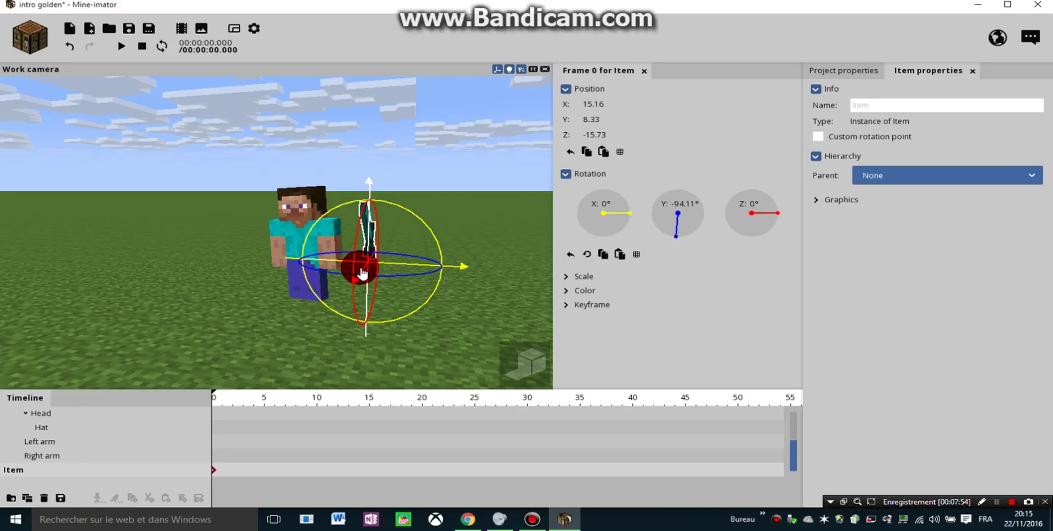
mouse_move(362, 273)
left_mouse_down()
mouse_move(349, 289)
mouse_move(358, 282)
left_mouse_up()
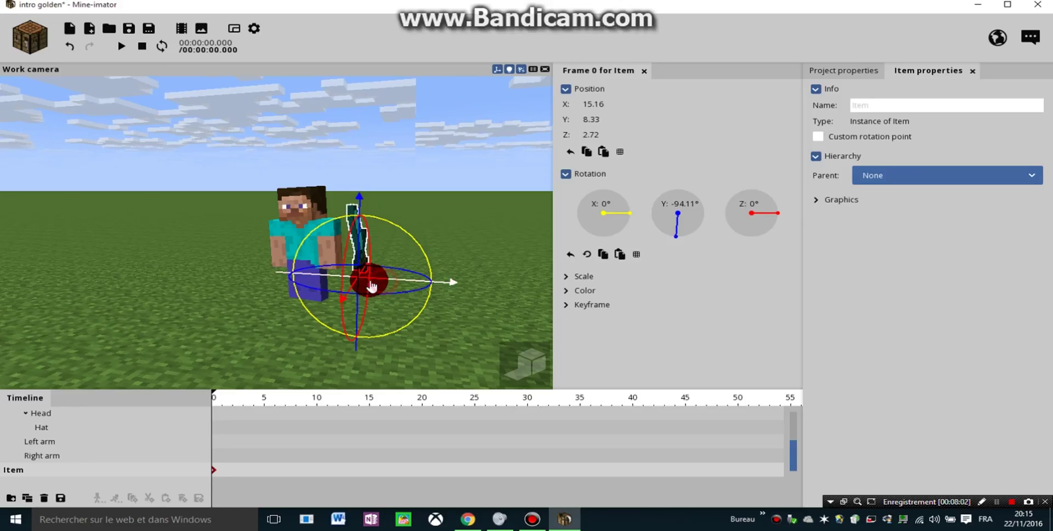
left_click_drag(353, 278, 454, 307)
right_click_drag(454, 308, 417, 296)
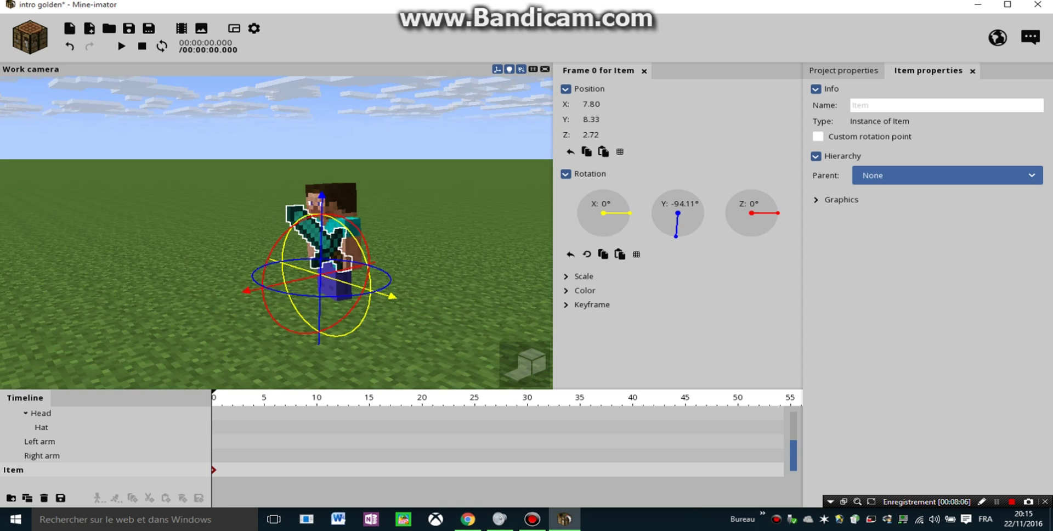
left_click_drag(417, 296, 403, 329)
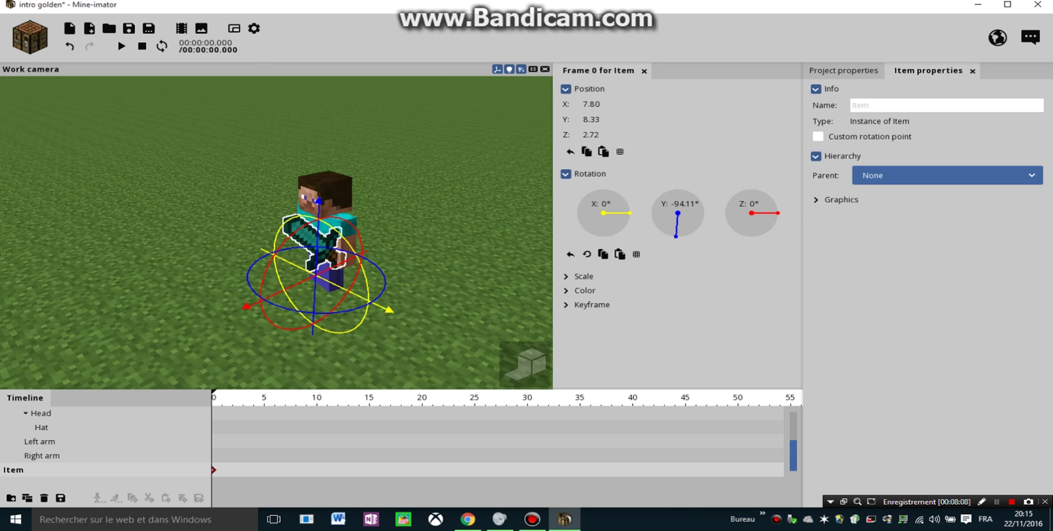
right_click_drag(403, 329, 446, 308)
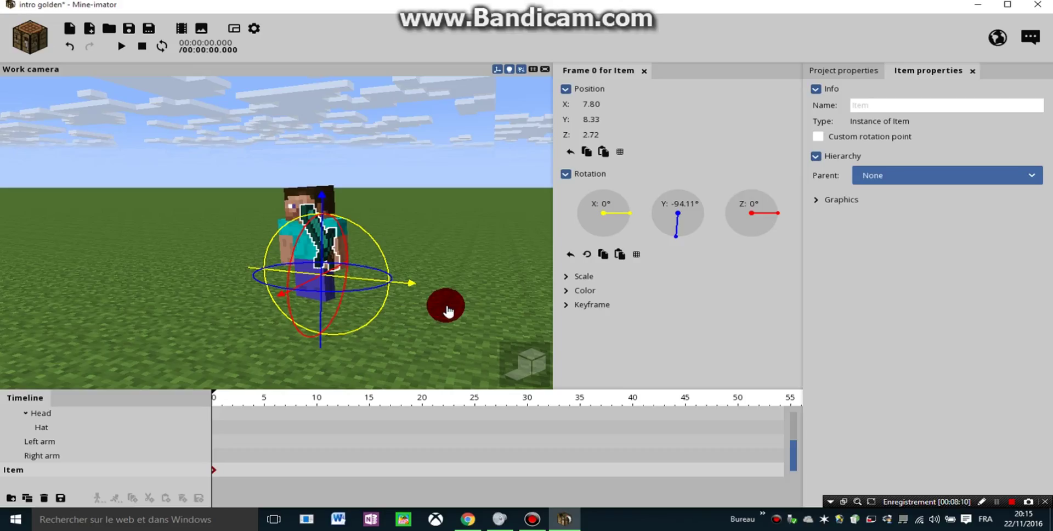
left_click(411, 93)
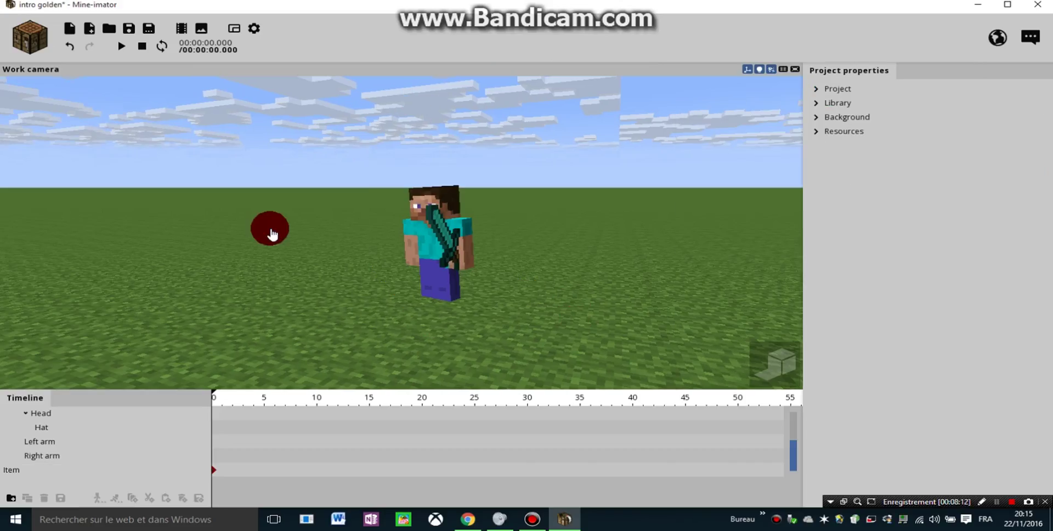
Create a Grass Block using the Minecraft texture with data value 0.
left_click(23, 37)
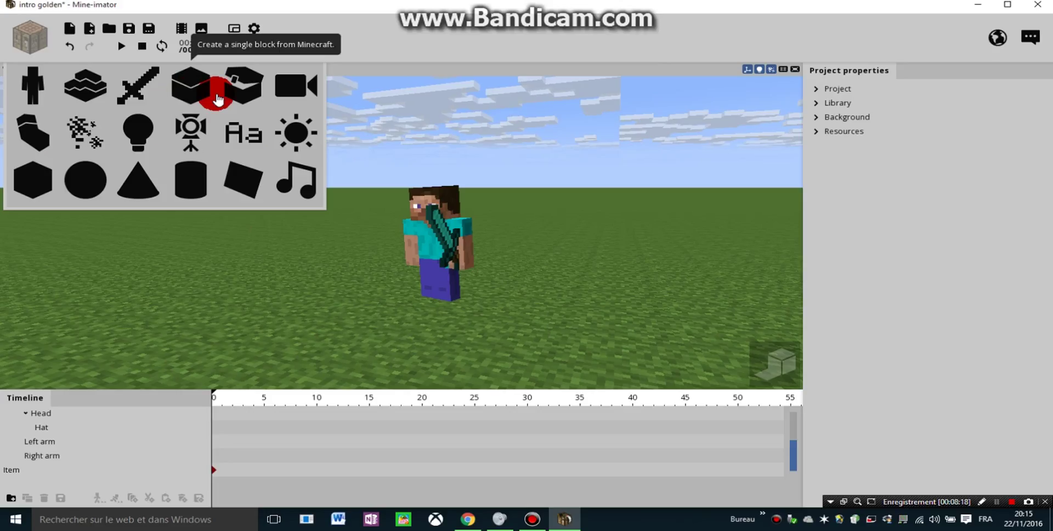
left_click(183, 89)
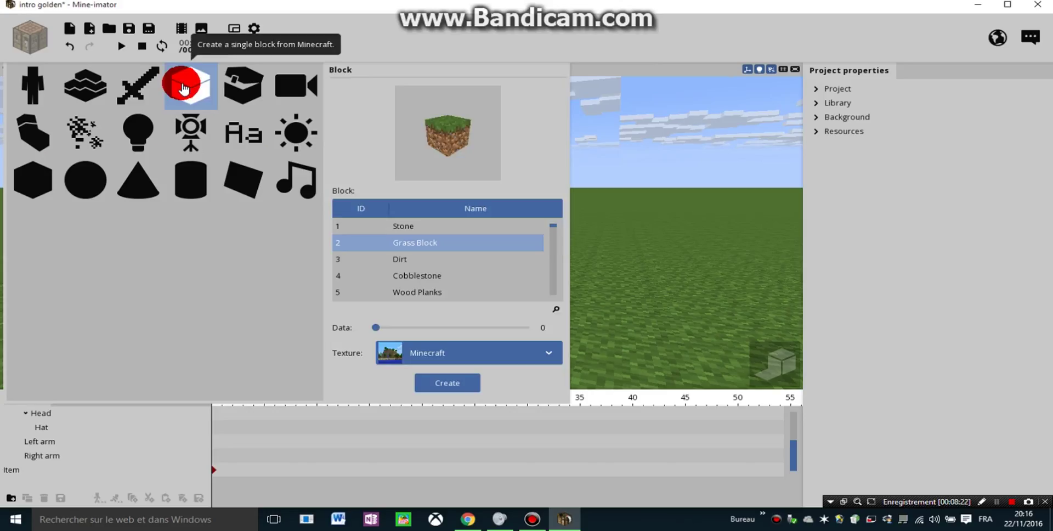
left_click_drag(446, 162, 509, 172)
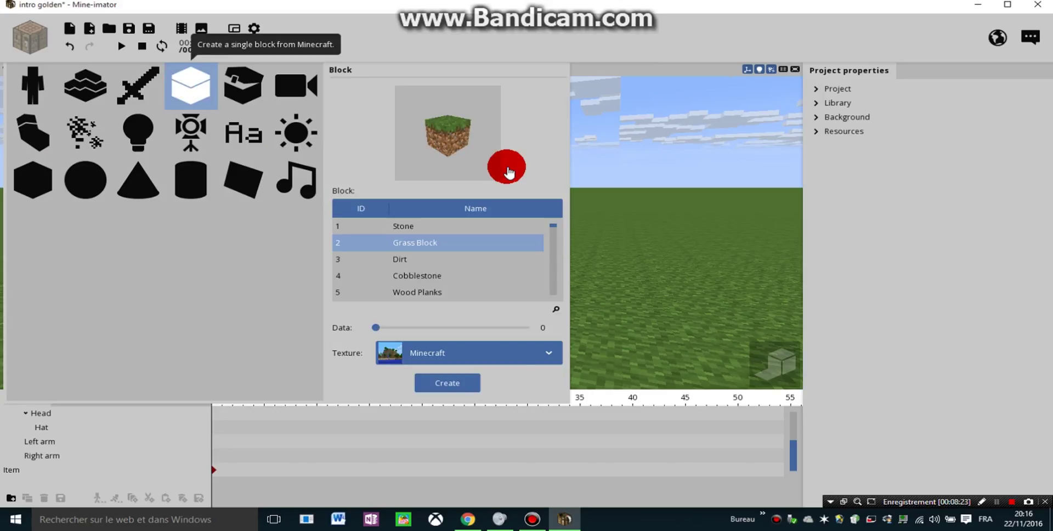
left_click(447, 382)
Move the grass block along the X axis to about X 28.25, clear of the character.
left_click(468, 295)
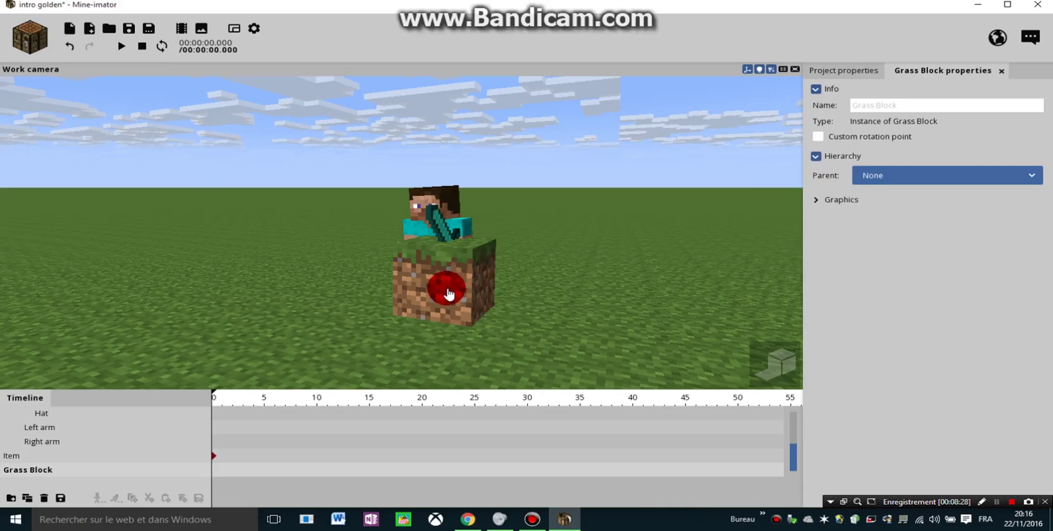
left_click(449, 294)
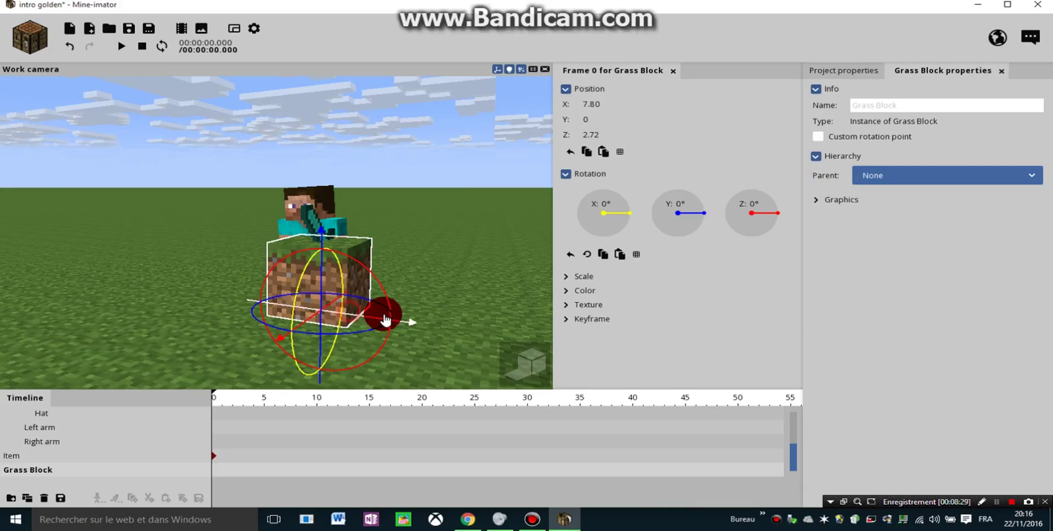
left_click_drag(386, 319, 463, 324)
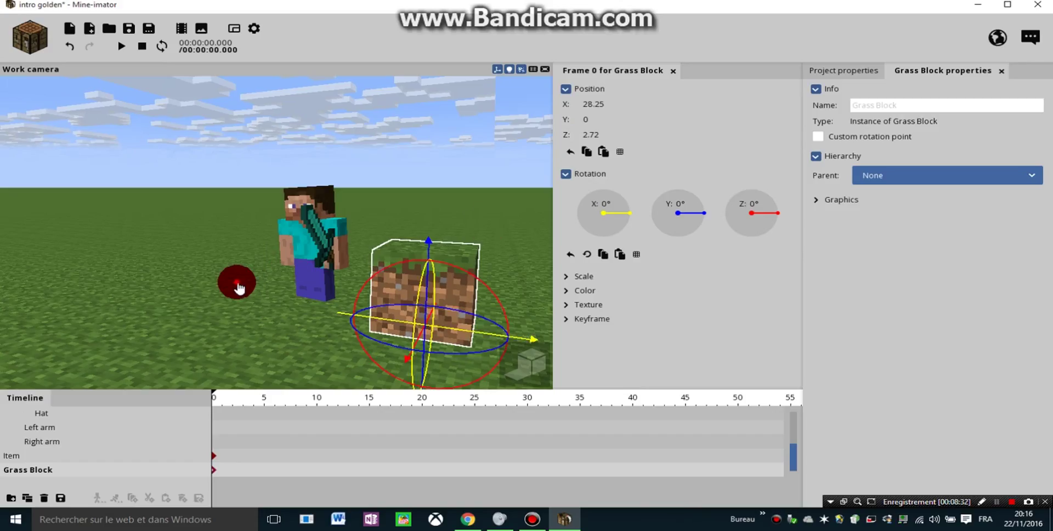
Preview the Zombie, Skeleton and Spider body parts, and create a Creeper body part with the Minecraft texture.
left_click_drag(238, 288, 296, 94)
left_click_drag(173, 175, 24, 108)
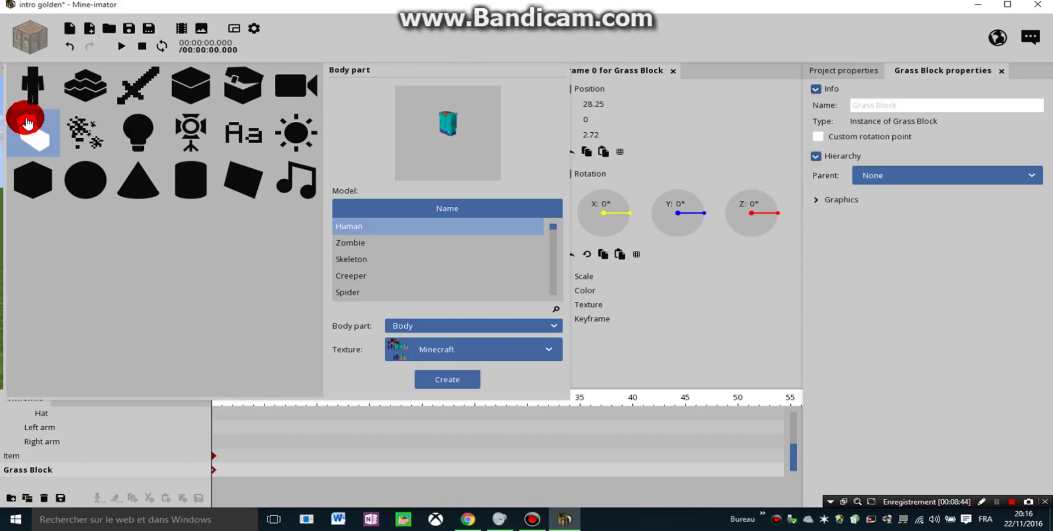
left_click(382, 246)
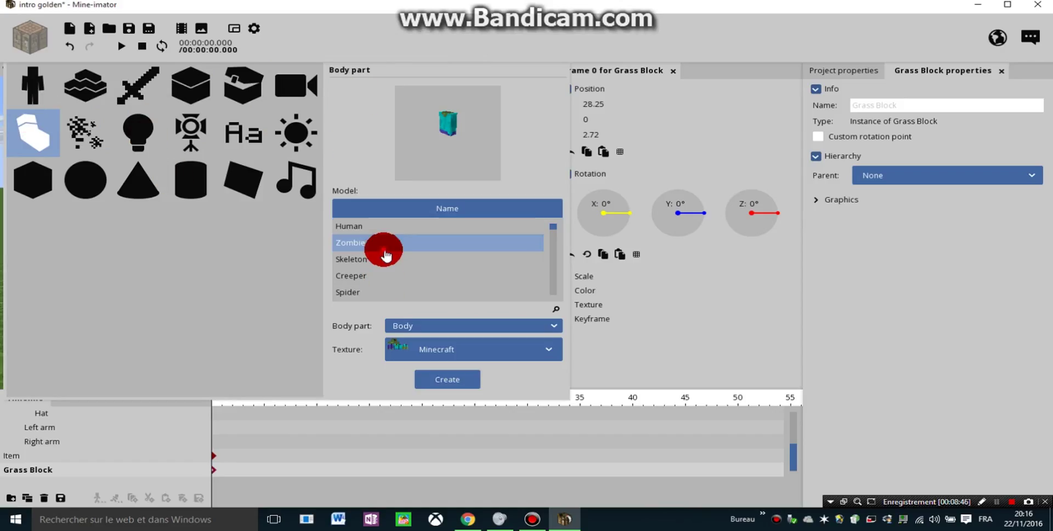
left_click(387, 262)
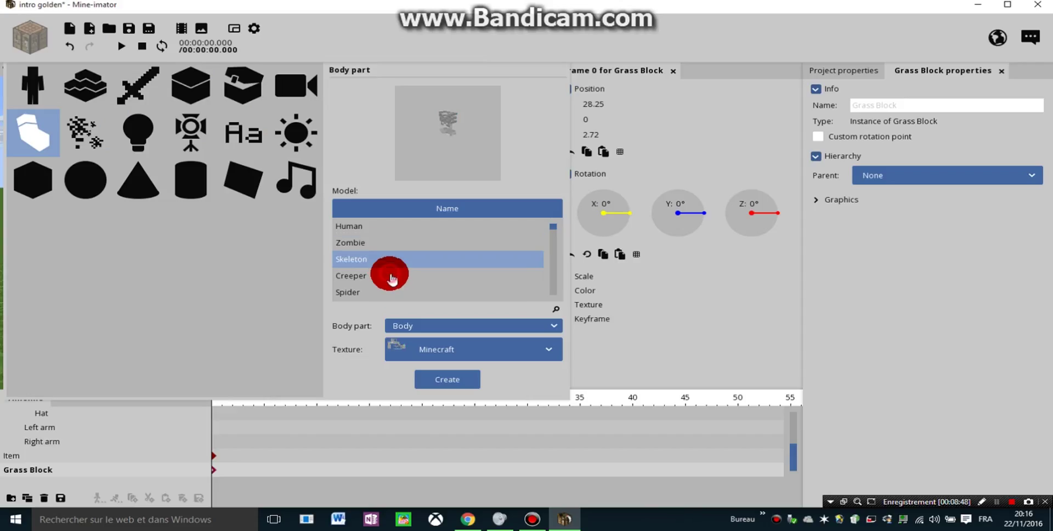
left_click(390, 293)
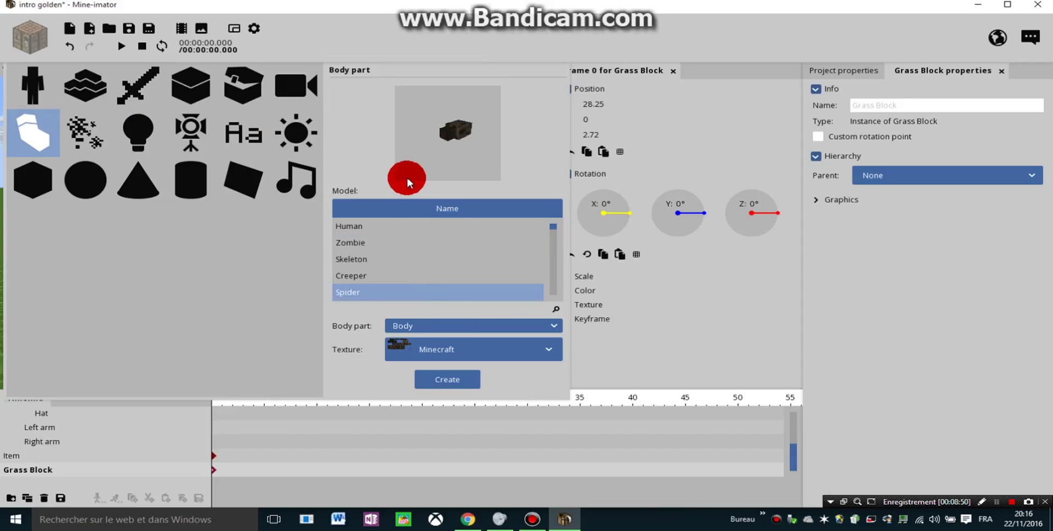
scroll(553, 227, "down", 3)
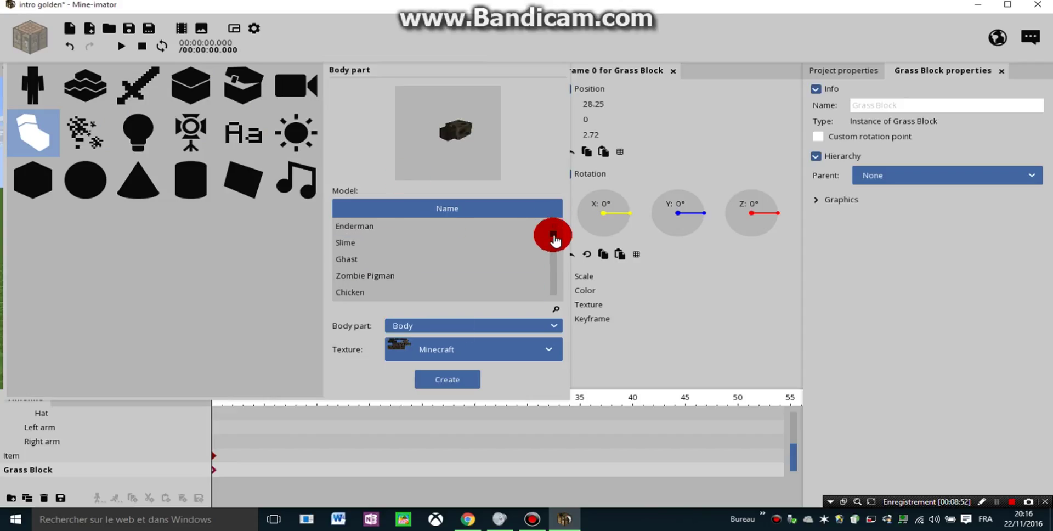
scroll(552, 227, "up", 3)
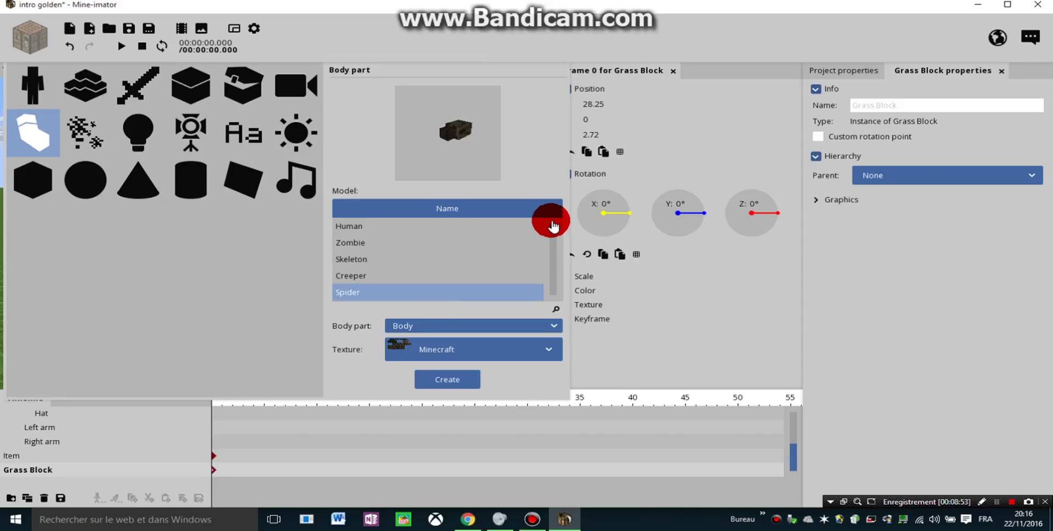
left_click(423, 275)
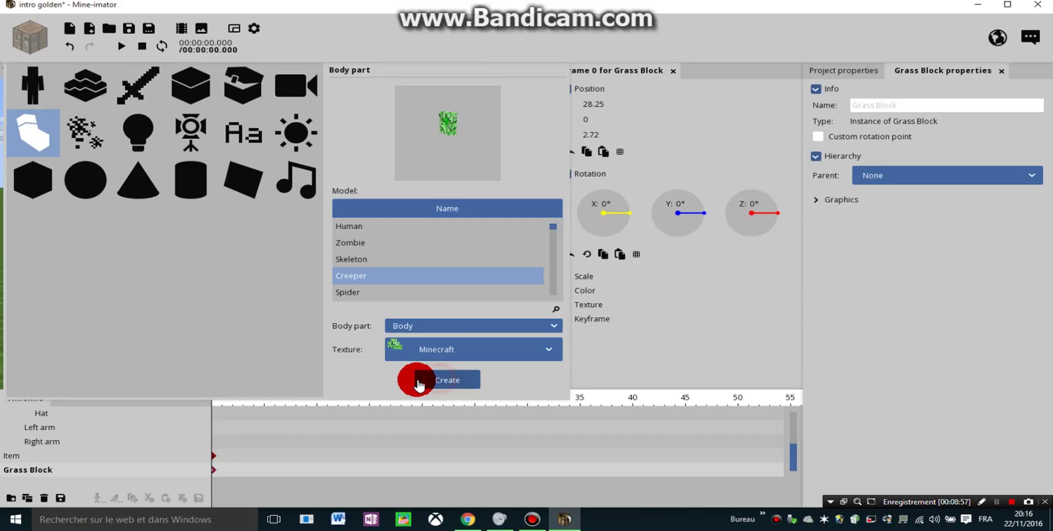
left_click(445, 380)
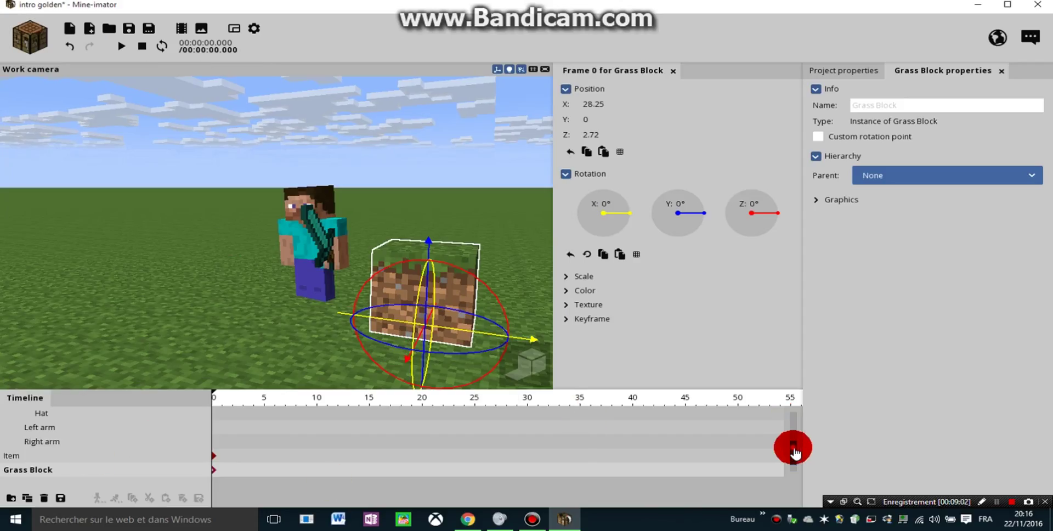
Move the Creeper body to about X -44.55, on the other side of the character from the grass block, and deselect it.
scroll(768, 479, "down", 1)
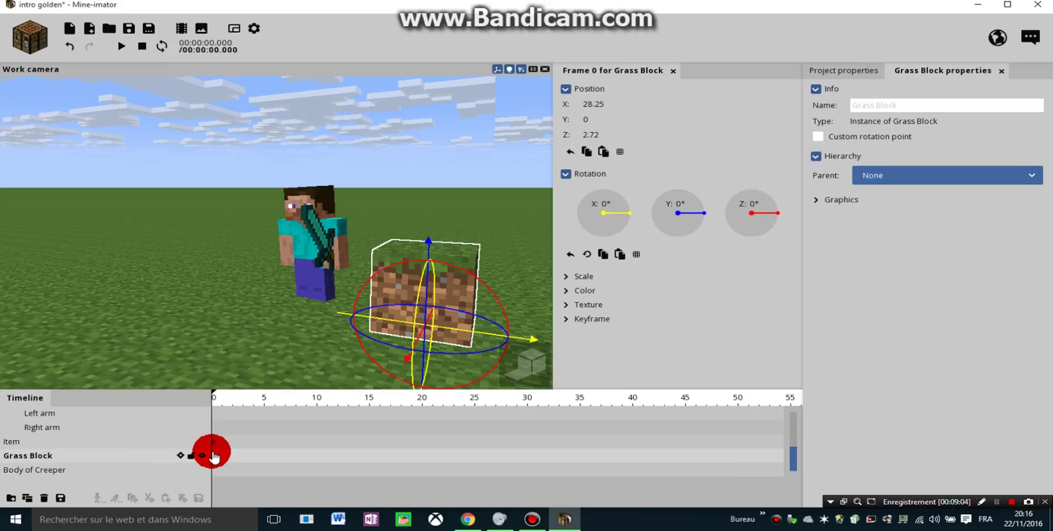
left_click(91, 469)
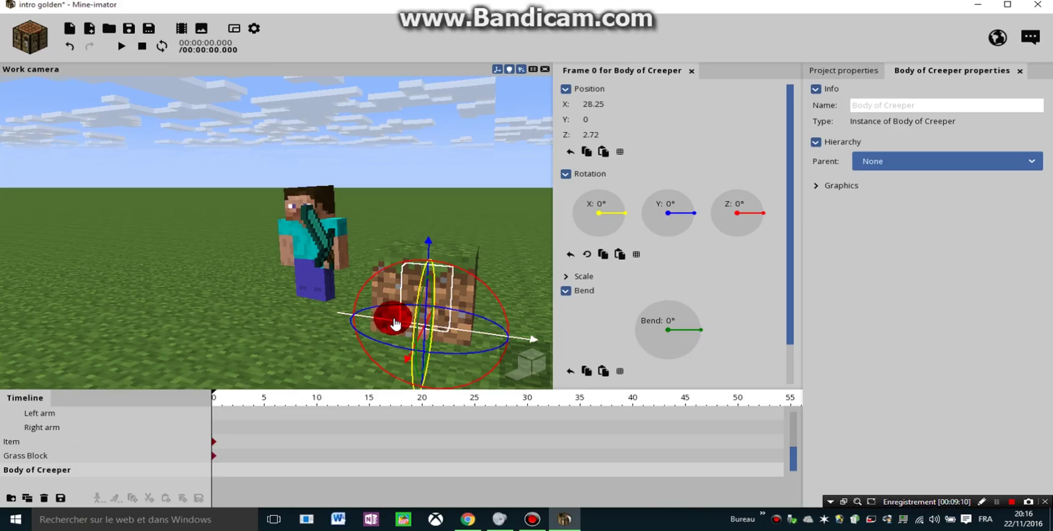
left_click_drag(395, 324, 75, 291)
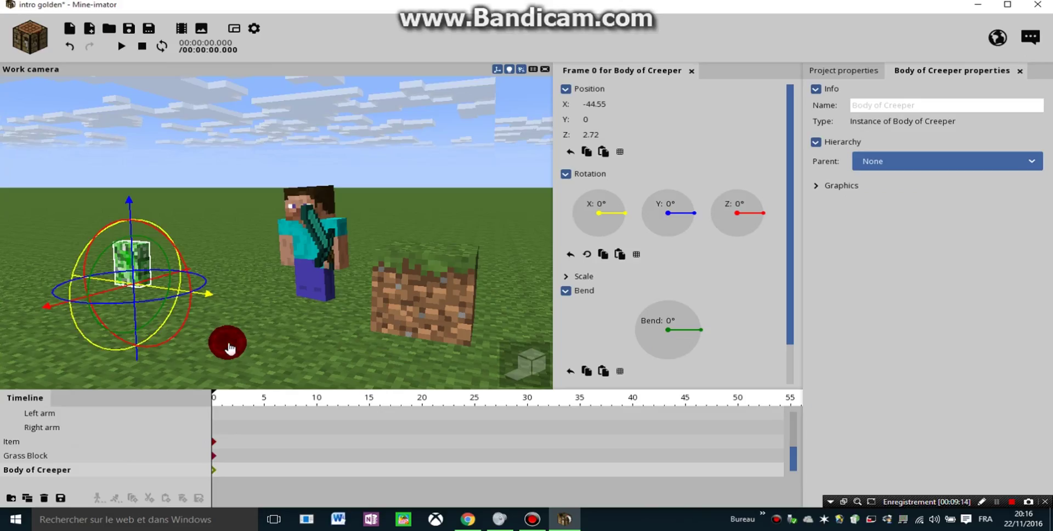
left_click(229, 348)
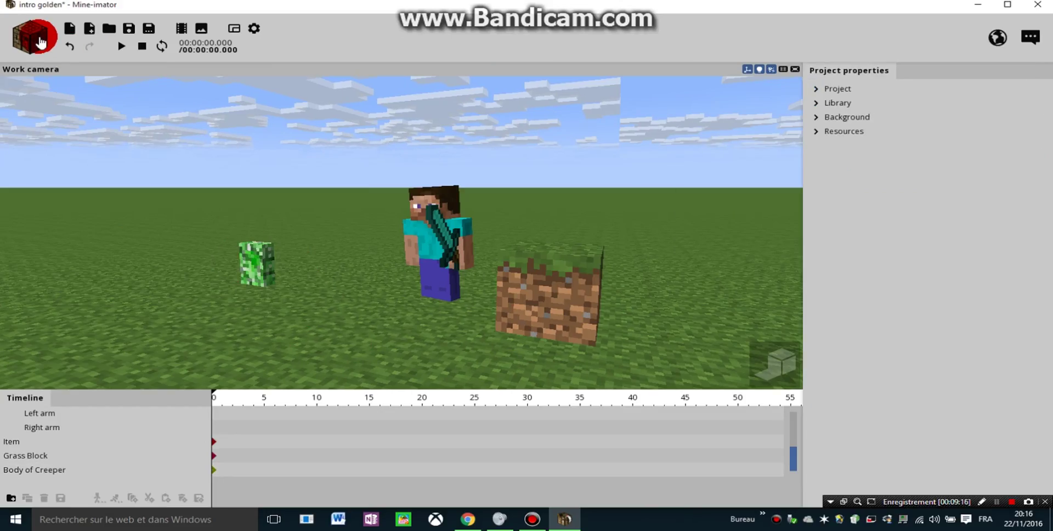
Create a particle spawner from the Grass explosion preset and select it in the timeline.
left_click(42, 41)
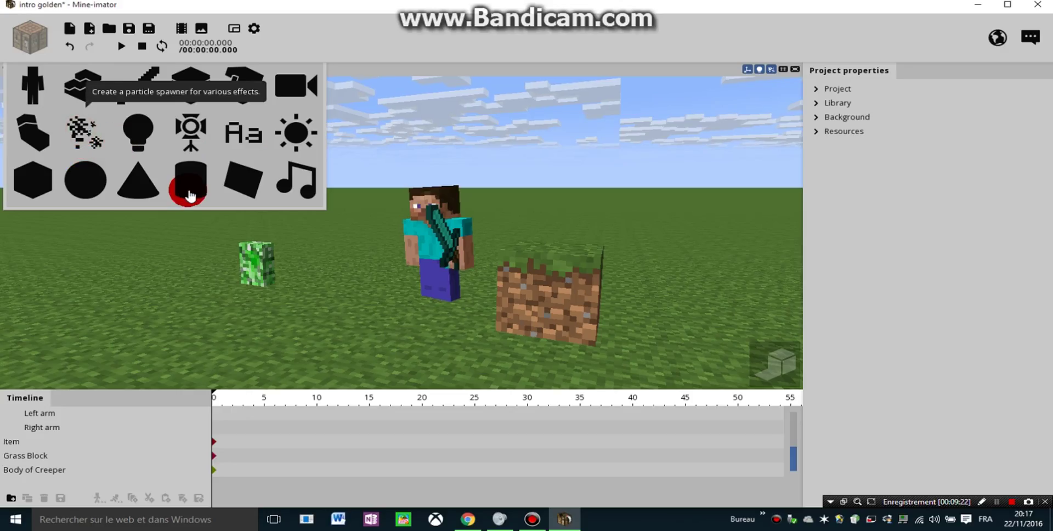
left_click(78, 132)
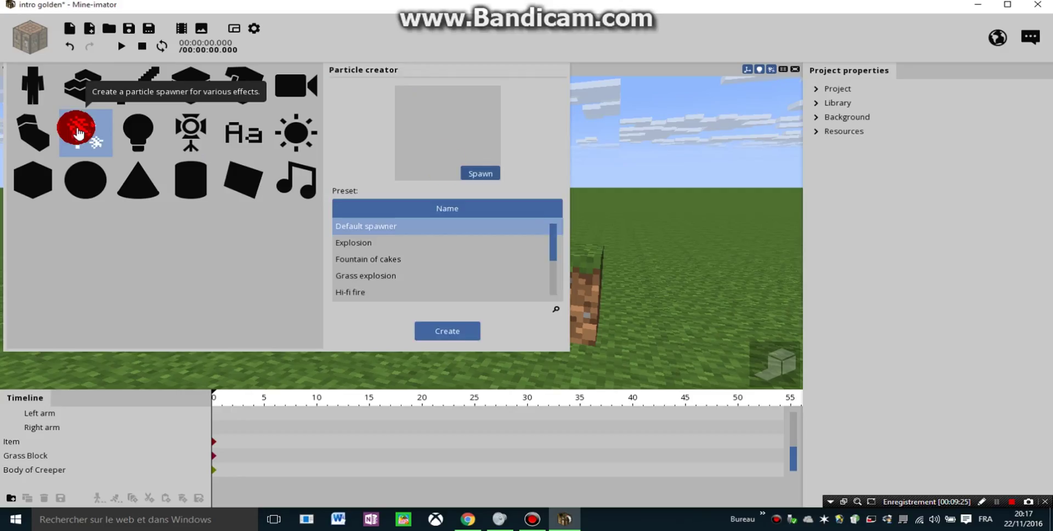
left_click(388, 276)
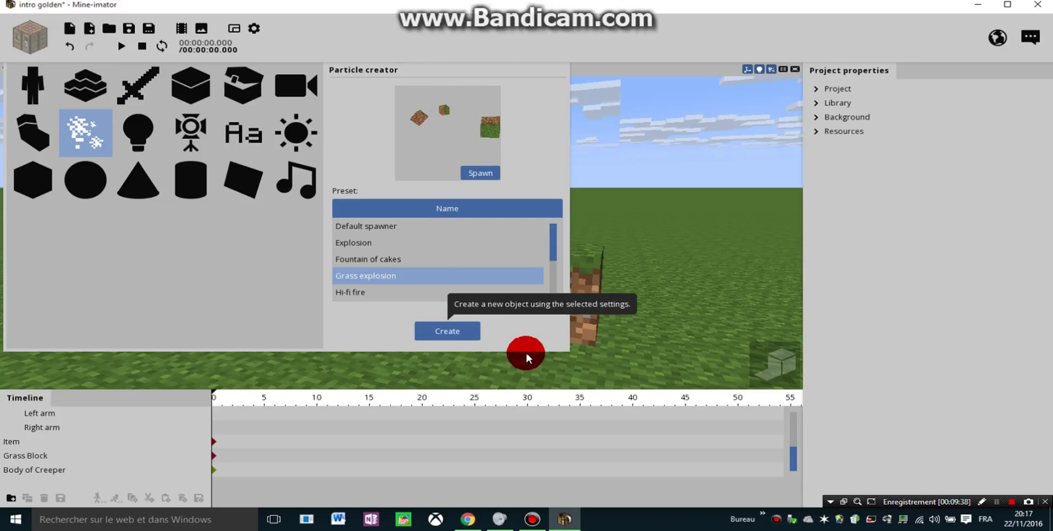
left_click(449, 331)
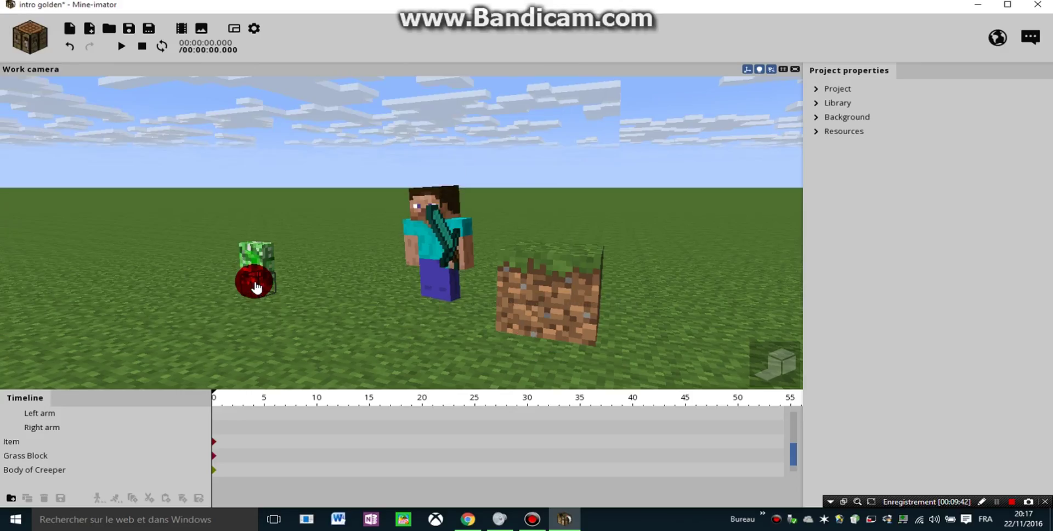
left_click_drag(256, 287, 75, 475)
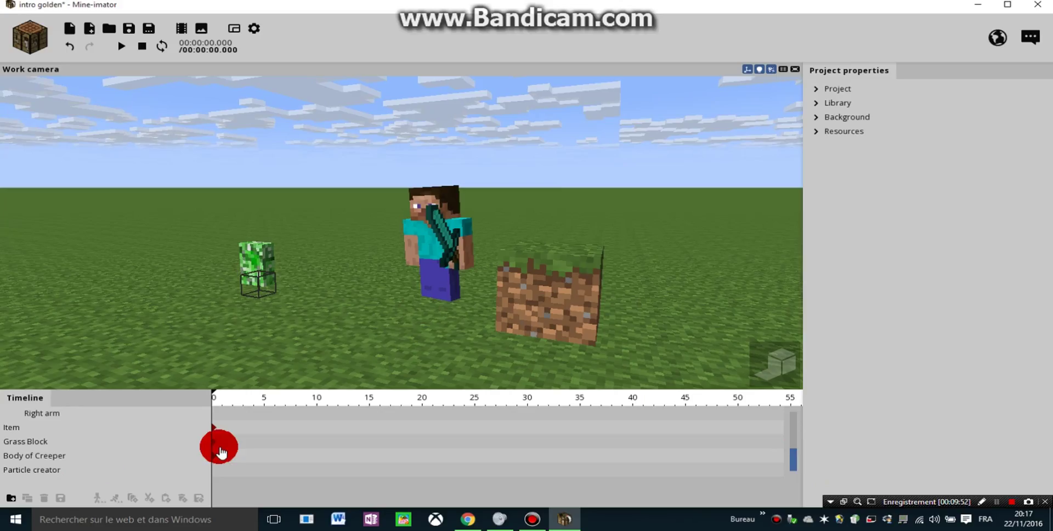
left_click(32, 470)
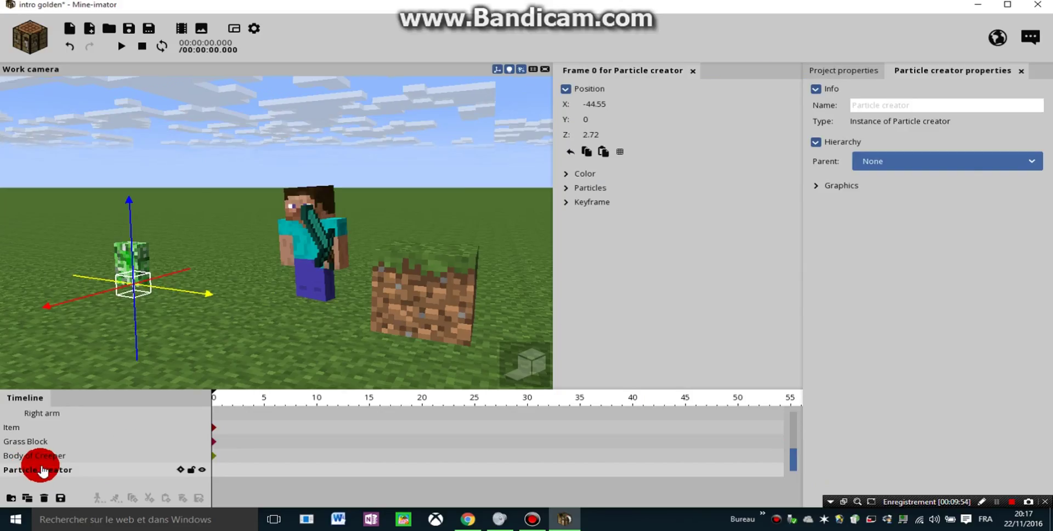